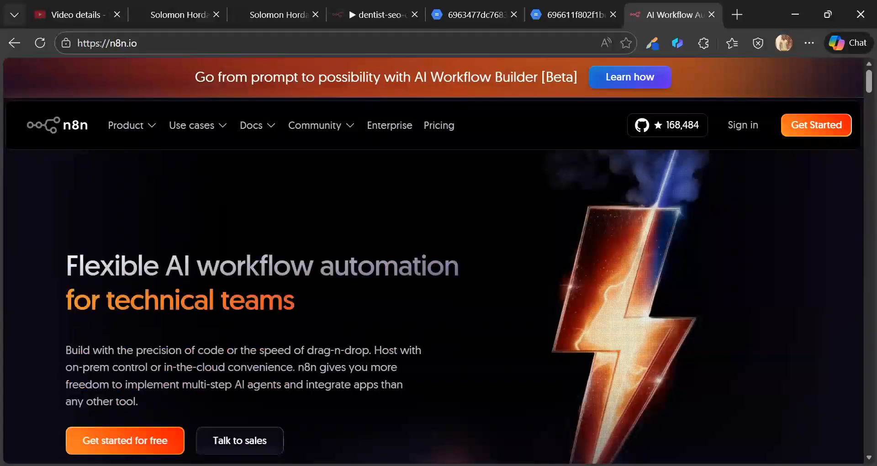
- Scroll the n8n.io 'Flexible AI workflow automation for technical teams' hero up and down
scroll(165, 431, down, 1)
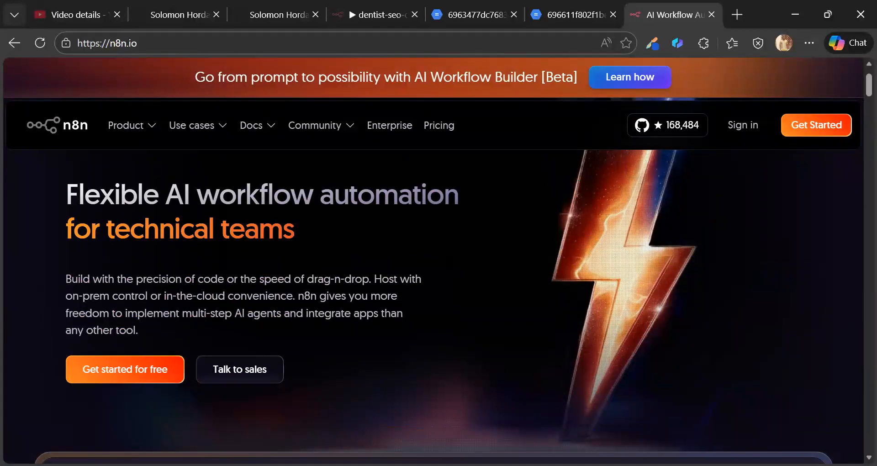
scroll(199, 315, up, 1)
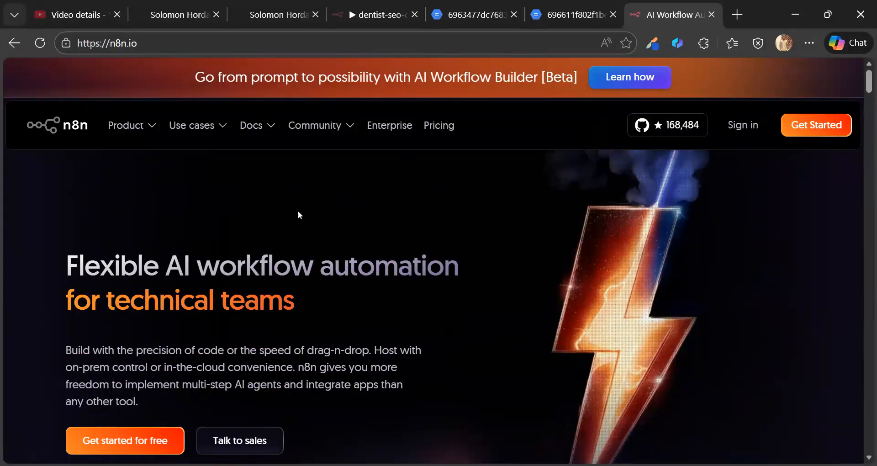
scroll(455, 224, down, 1)
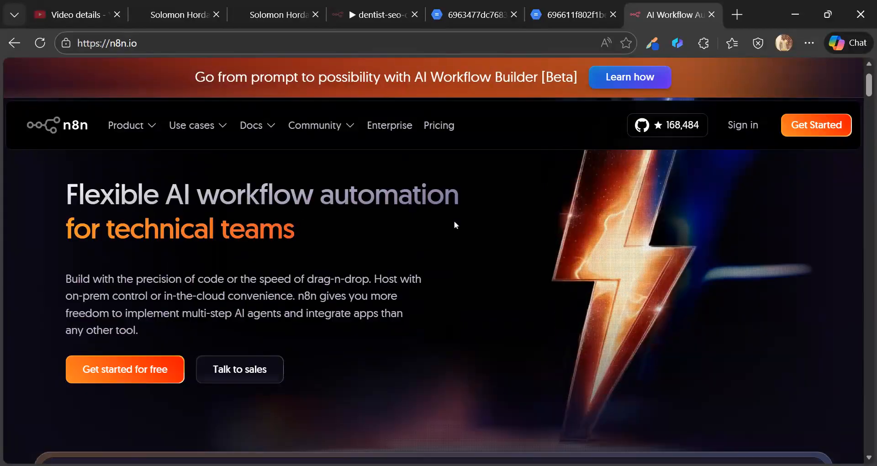
scroll(455, 223, up, 1)
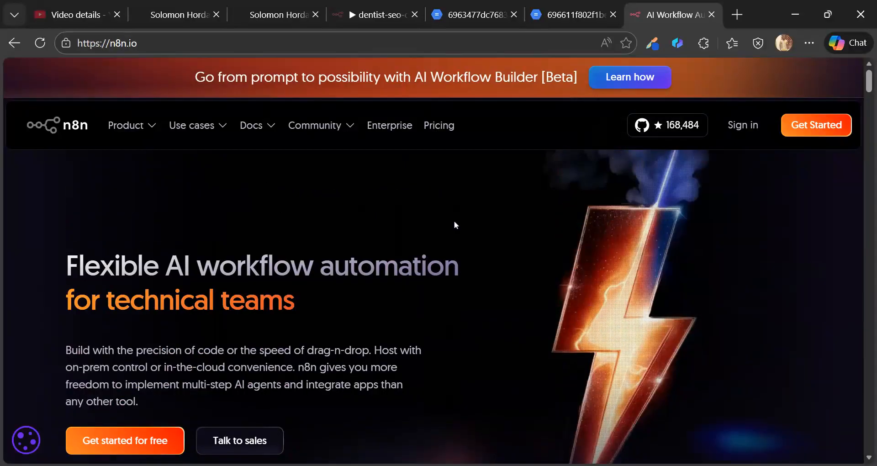
scroll(453, 222, down, 1)
scroll(452, 224, up, 1)
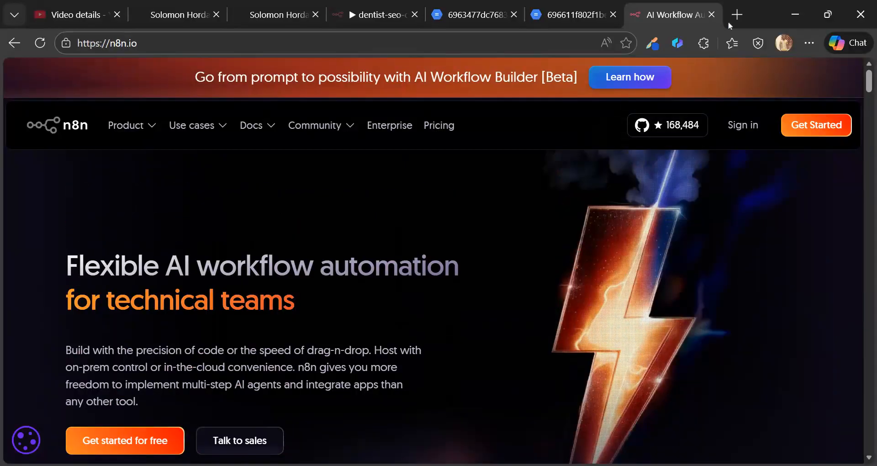
- Load hordanso.net in a new browser tab
click(737, 18)
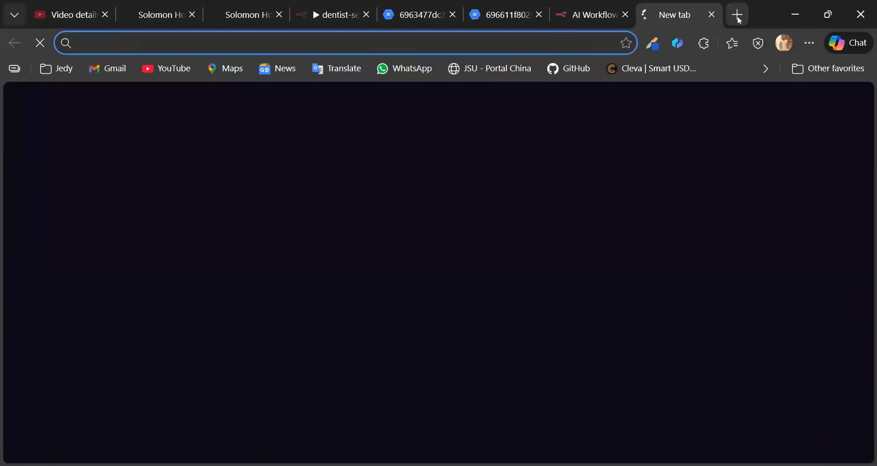
text(hordanso.net)
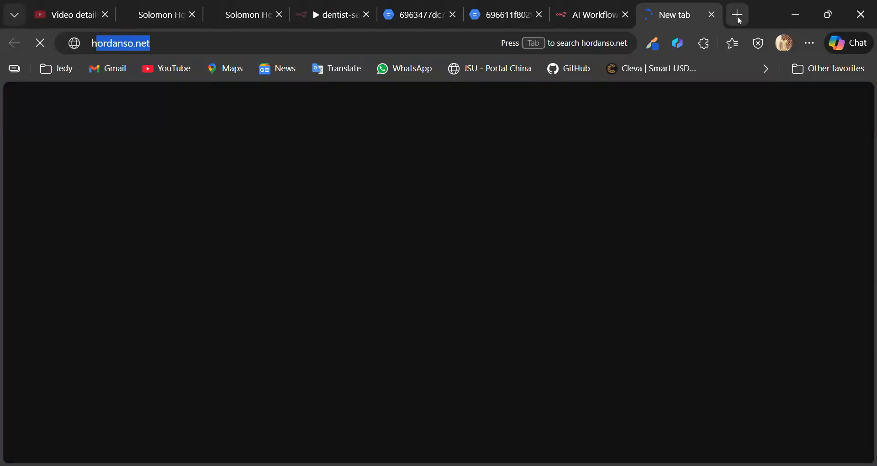
key(Return)
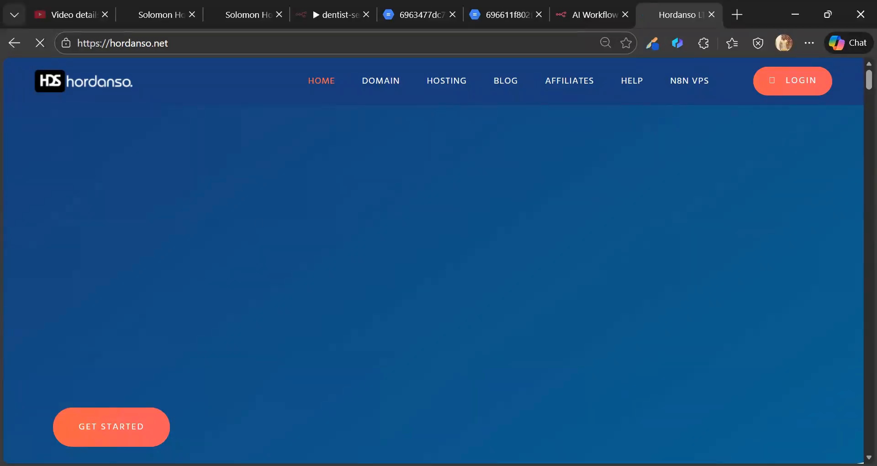
- Flip between the n8n.io and Hordanso tabs and scroll the Hordanso home page
click(576, 4)
click(651, 6)
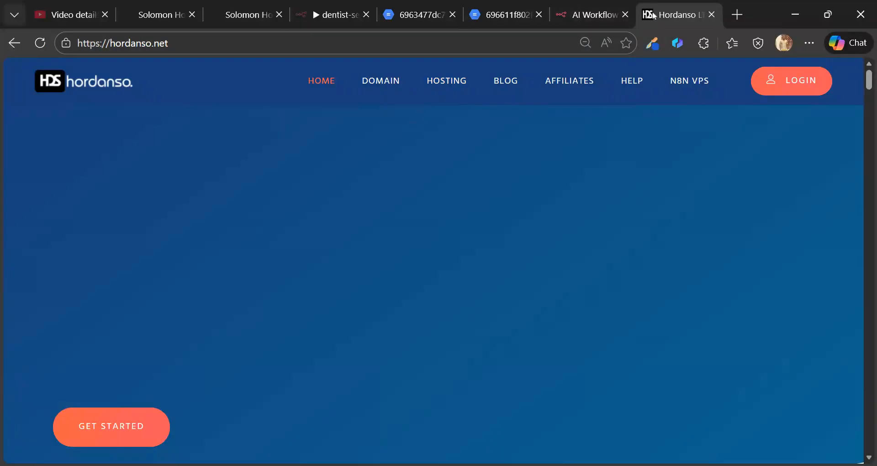
click(576, 9)
click(658, 6)
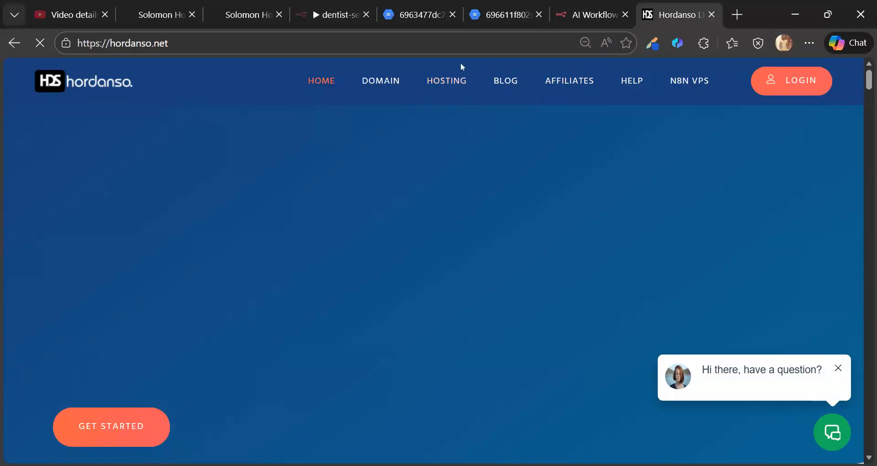
scroll(451, 153, down, 10)
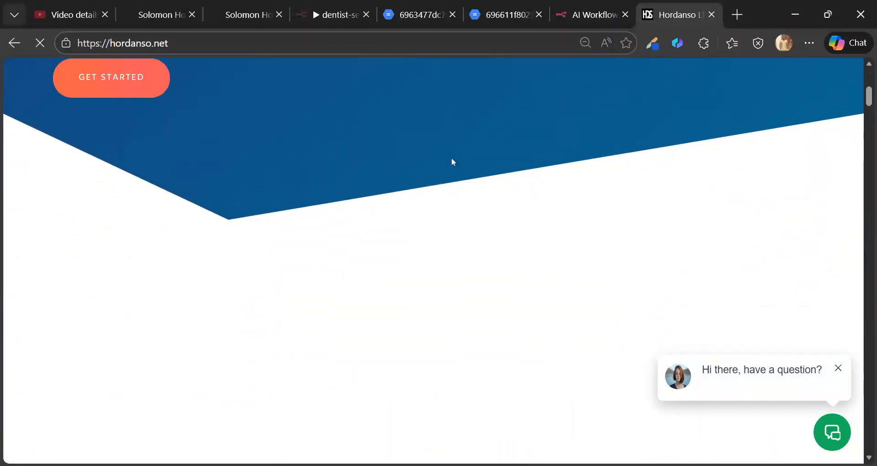
scroll(866, 180, down, 8)
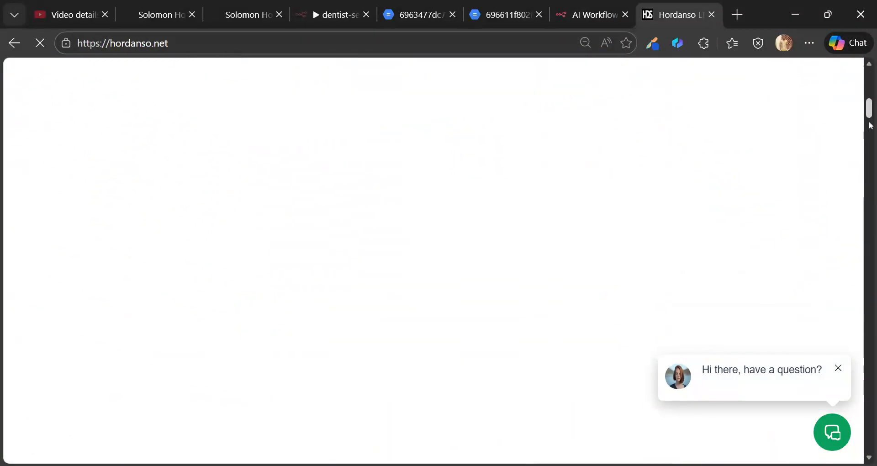
drag(864, 177, 586, 131)
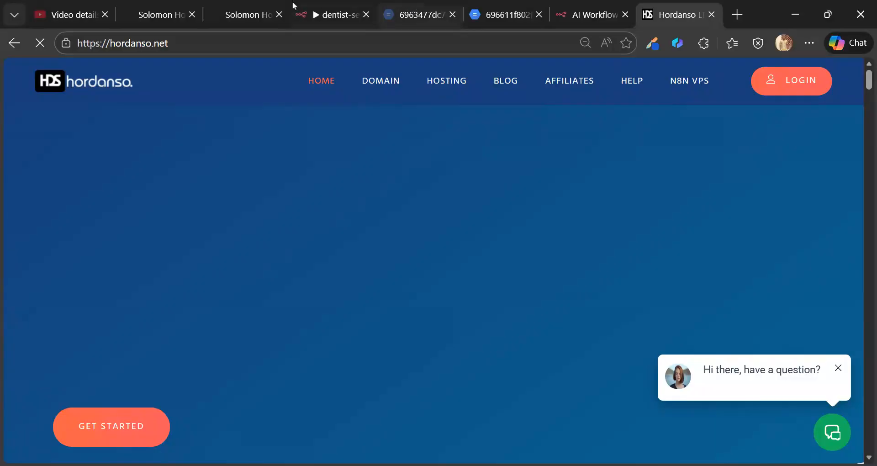
click(262, 10)
click(672, 6)
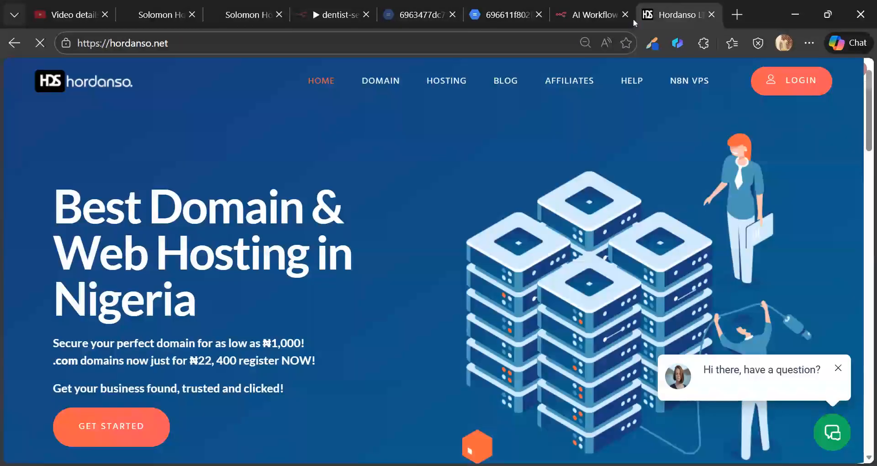
click(455, 89)
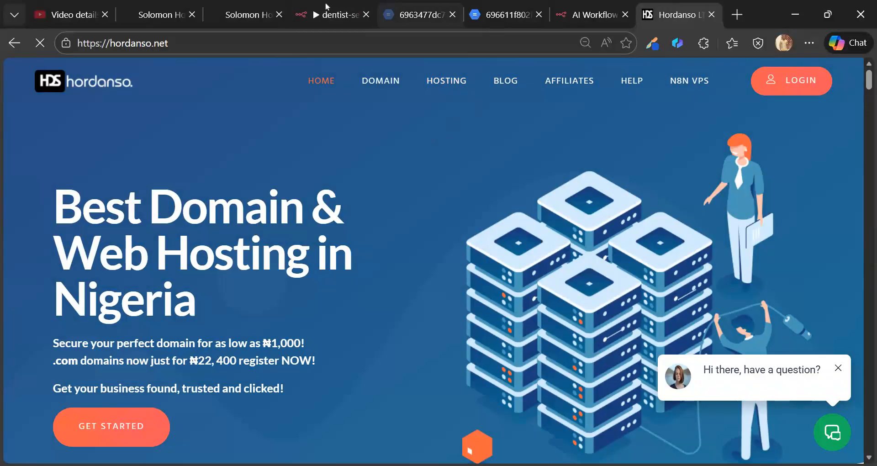
- In the page builder, scroll to the Custom HTML/Javascript element and open its code editor
click(525, 14)
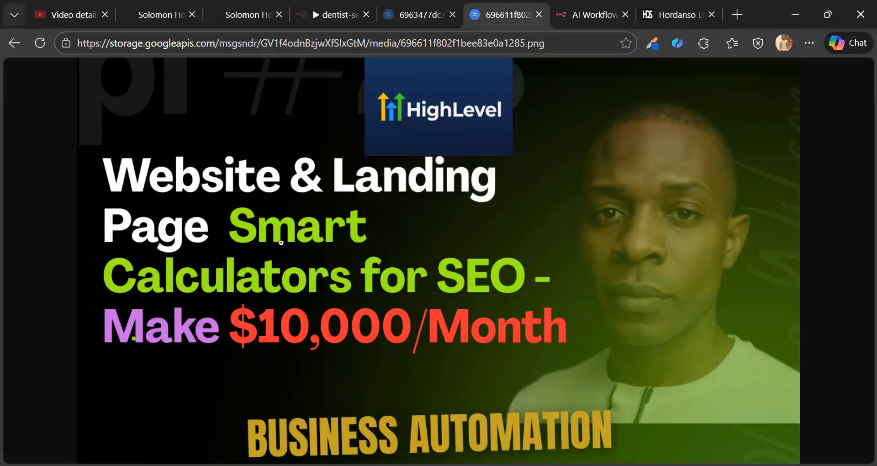
click(155, 3)
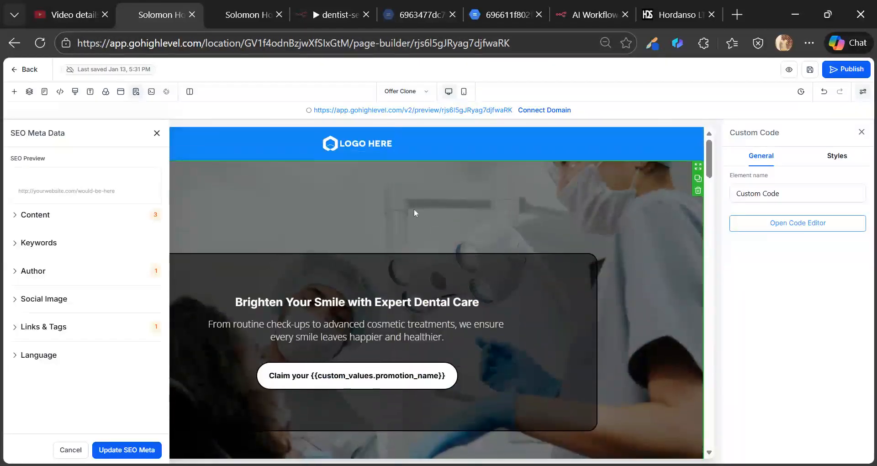
scroll(414, 212, down, 4)
scroll(414, 209, down, 2)
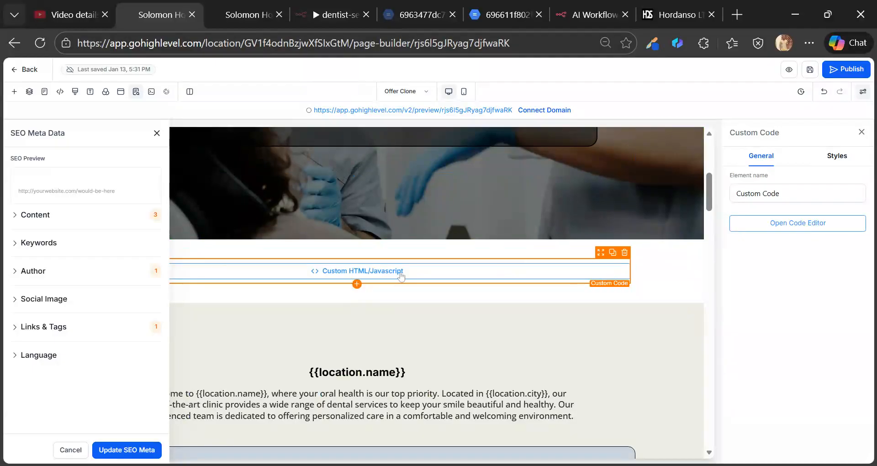
click(785, 223)
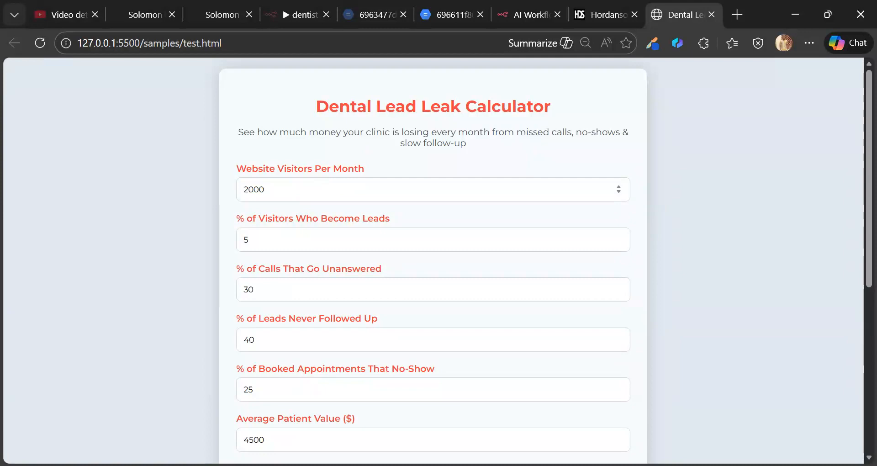
- Scroll to the $348,750 monthly leak and highlight the 'See How To Recover This Money' heading
scroll(284, 225, down, 3)
scroll(284, 225, up, 3)
scroll(333, 217, down, 6)
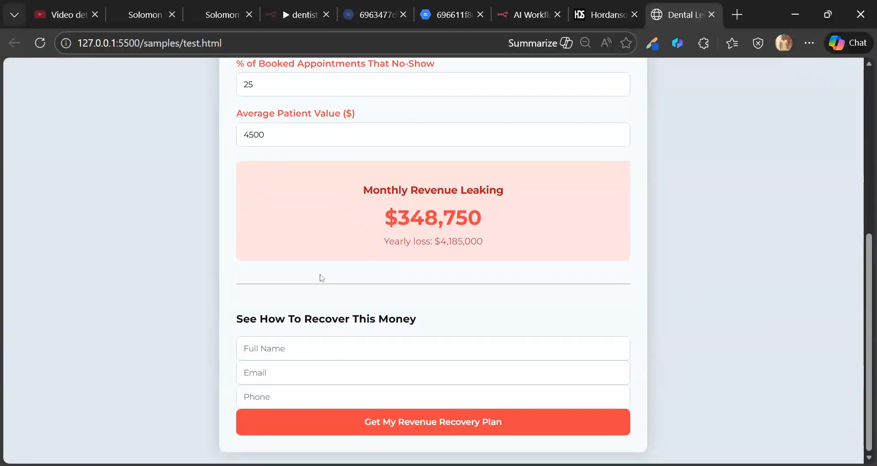
drag(228, 322, 417, 320)
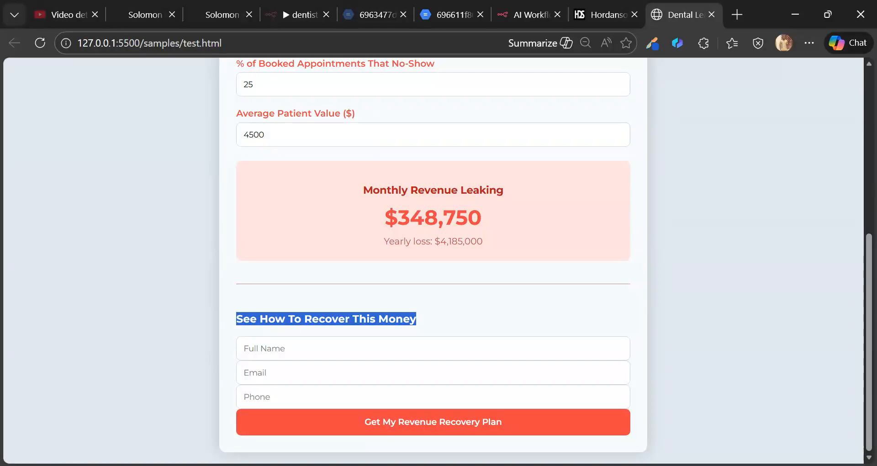
scroll(370, 175, up, 6)
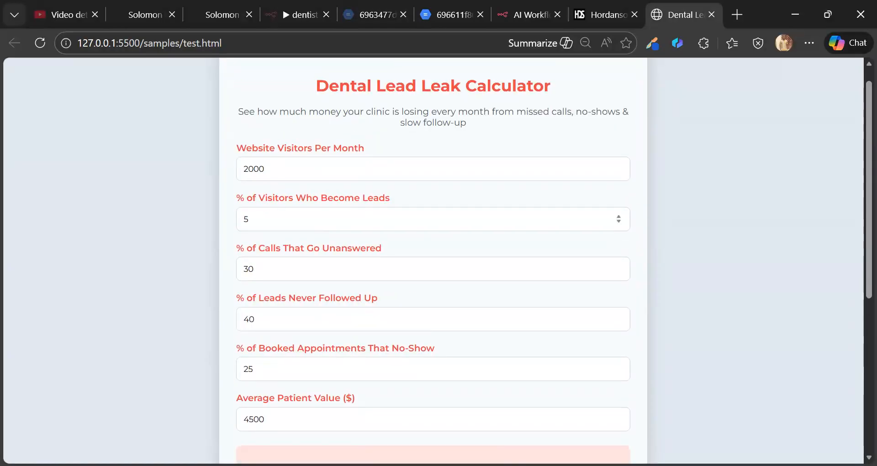
scroll(354, 231, down, 6)
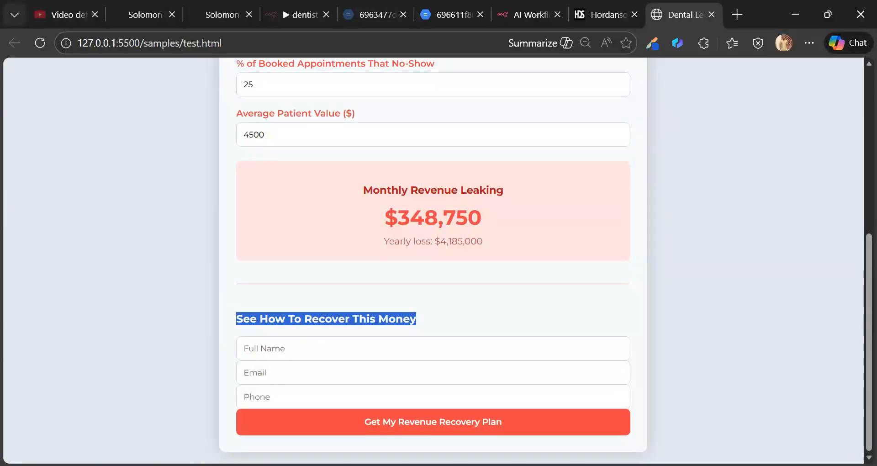
scroll(301, 334, up, 6)
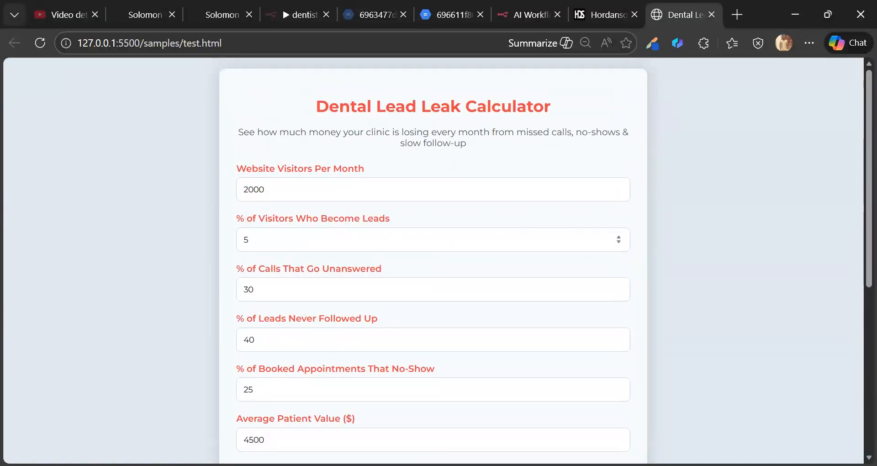
scroll(292, 280, down, 6)
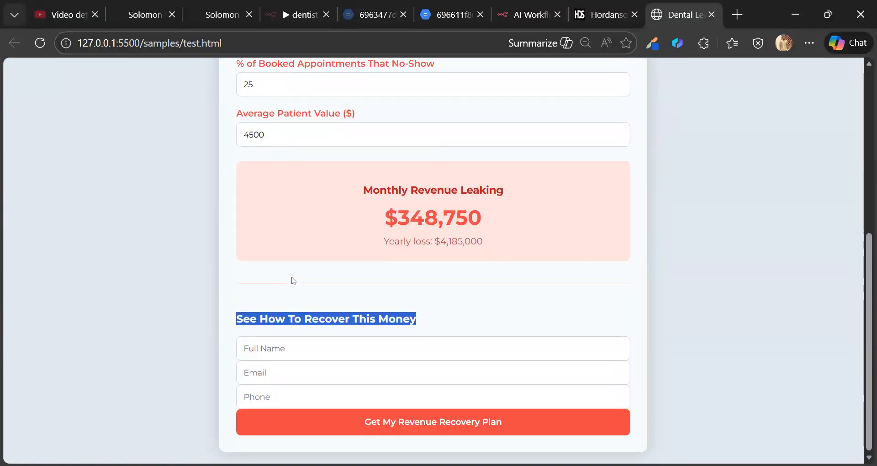
- Clear the selection, review the $4,185,000 yearly loss and signup form, then return to the top
click(302, 287)
scroll(303, 256, up, 4)
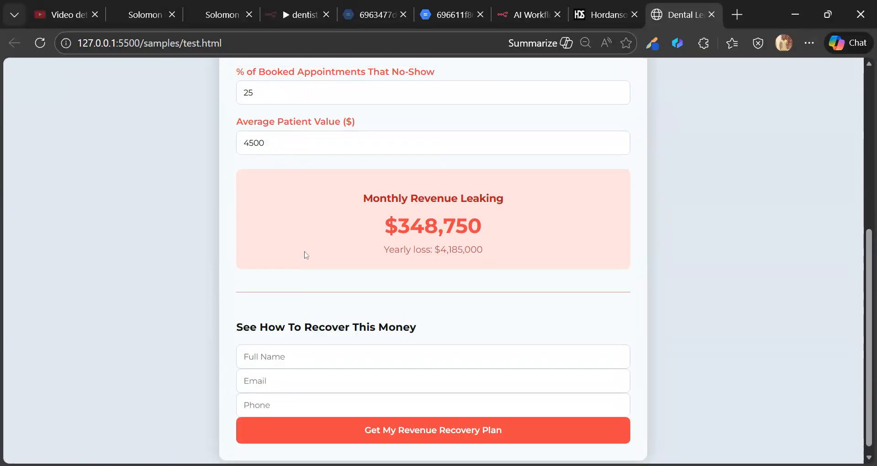
scroll(303, 173, up, 2)
scroll(311, 198, down, 6)
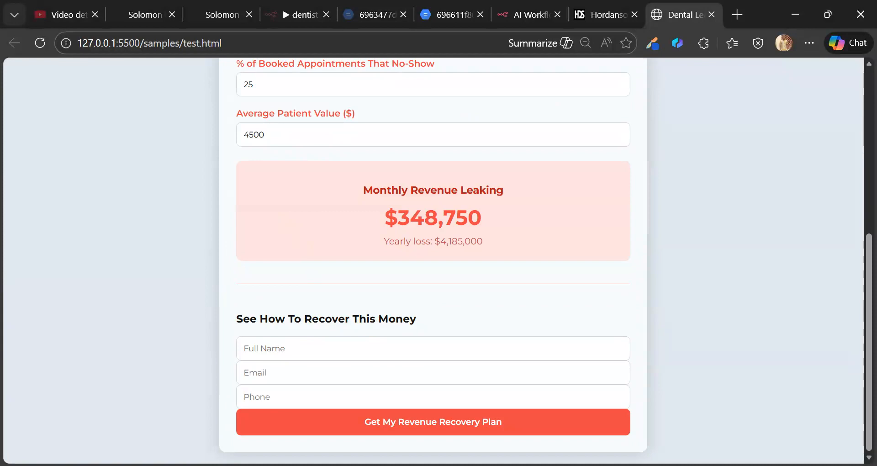
scroll(339, 360, up, 6)
scroll(339, 360, down, 6)
scroll(339, 360, up, 6)
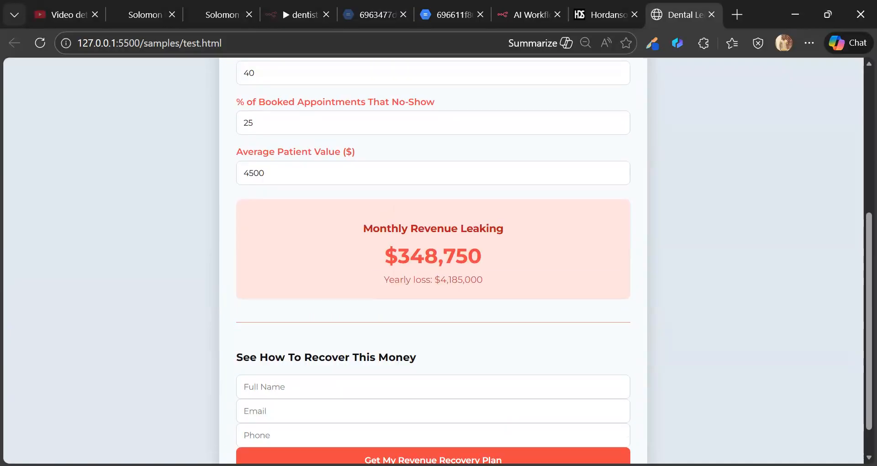
scroll(338, 356, down, 6)
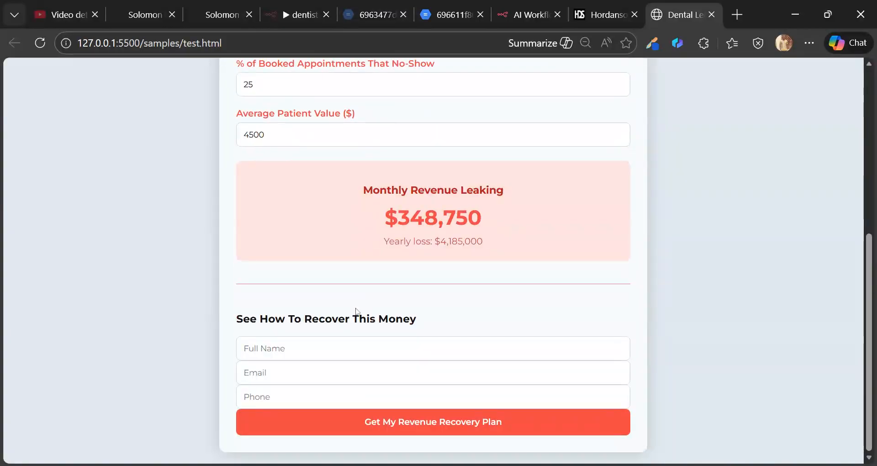
scroll(352, 309, up, 6)
scroll(369, 279, up, 1)
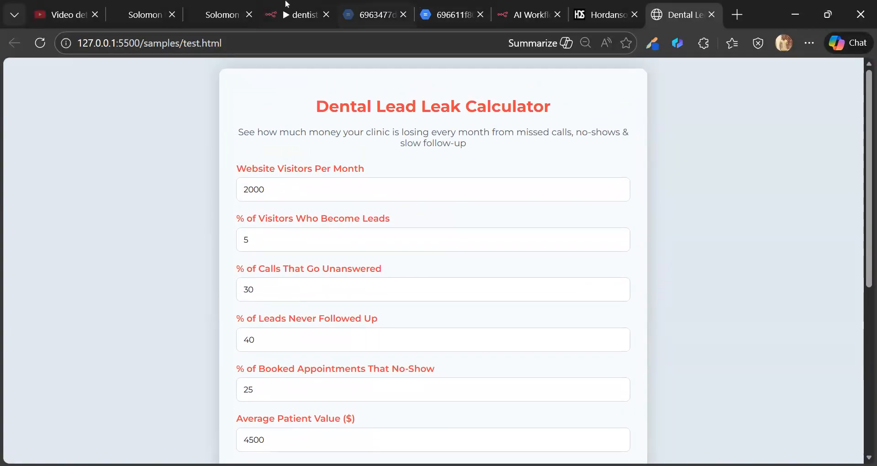
- Scroll through the calculator's custom HTML/JavaScript down to the n8n WEBHOOK_URL line
click(211, 4)
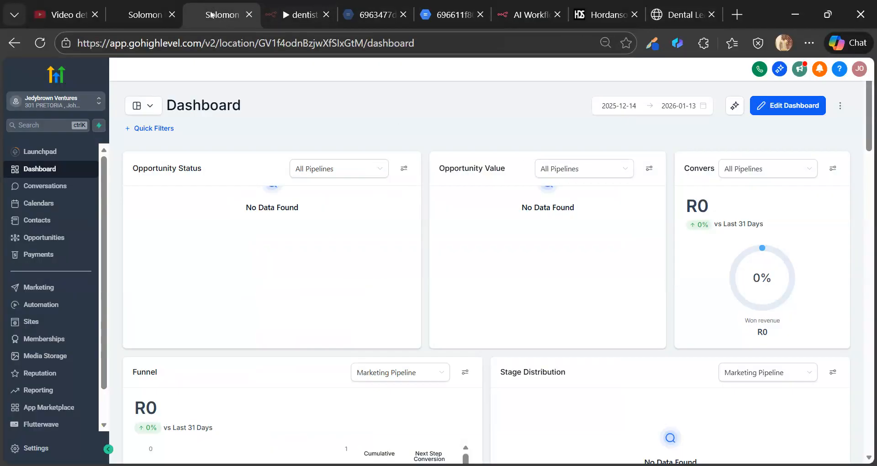
click(156, 15)
scroll(433, 254, down, 10)
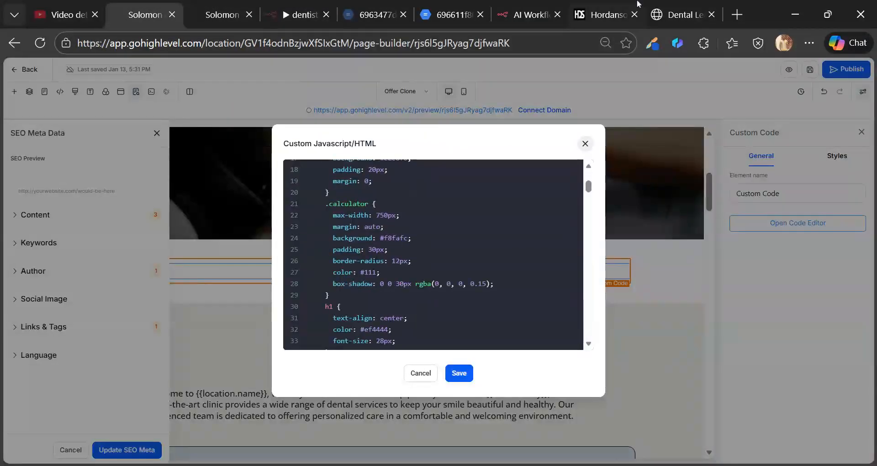
scroll(433, 254, down, 20)
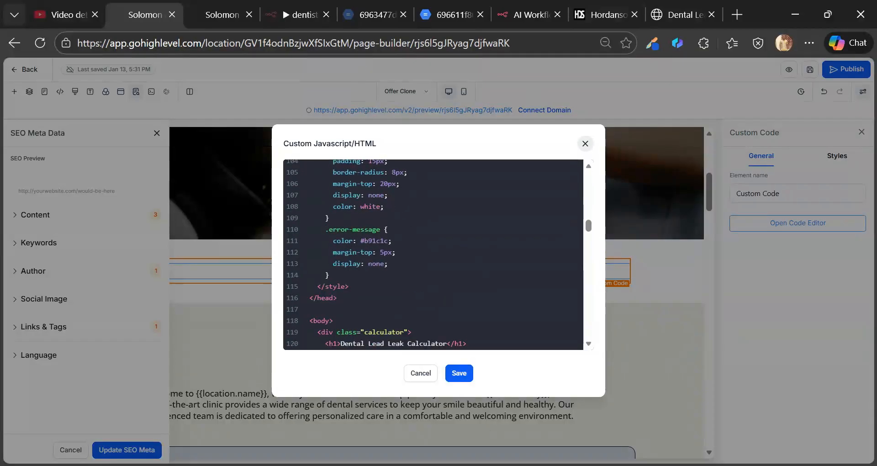
scroll(433, 255, down, 11)
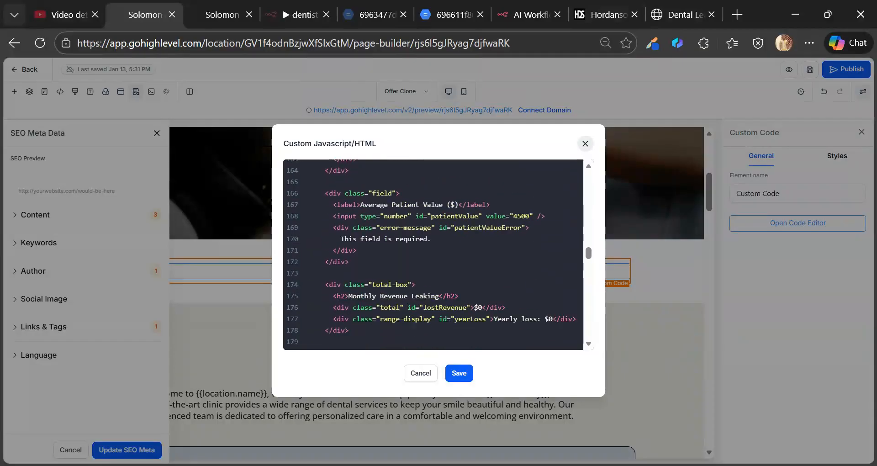
scroll(433, 254, down, 11)
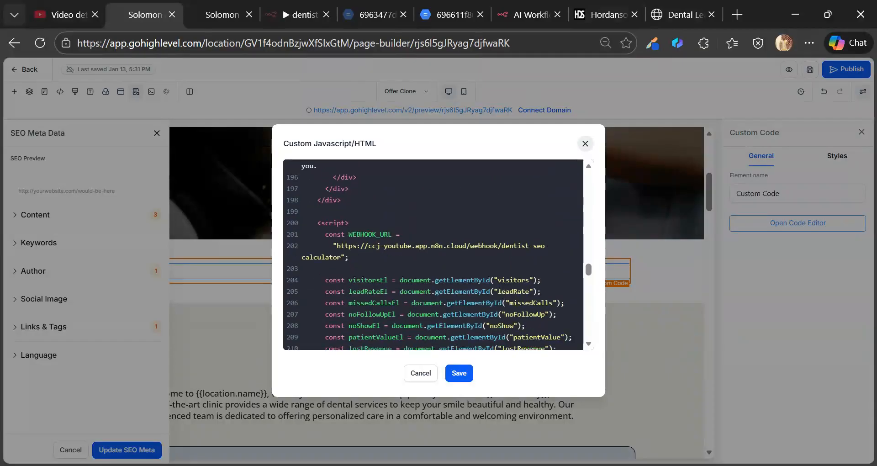
scroll(433, 254, down, 6)
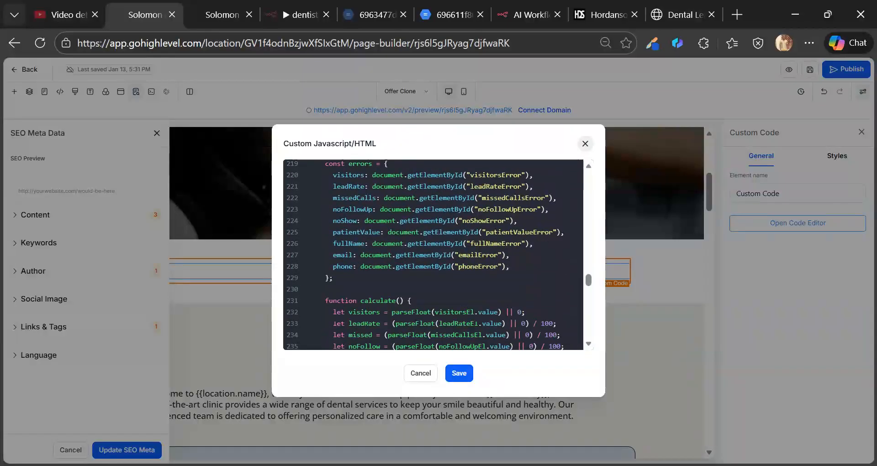
scroll(433, 255, down, 6)
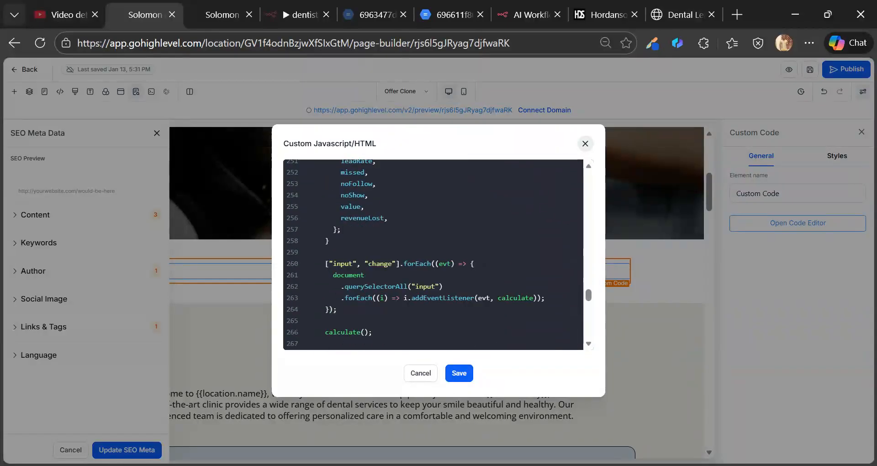
scroll(433, 254, up, 13)
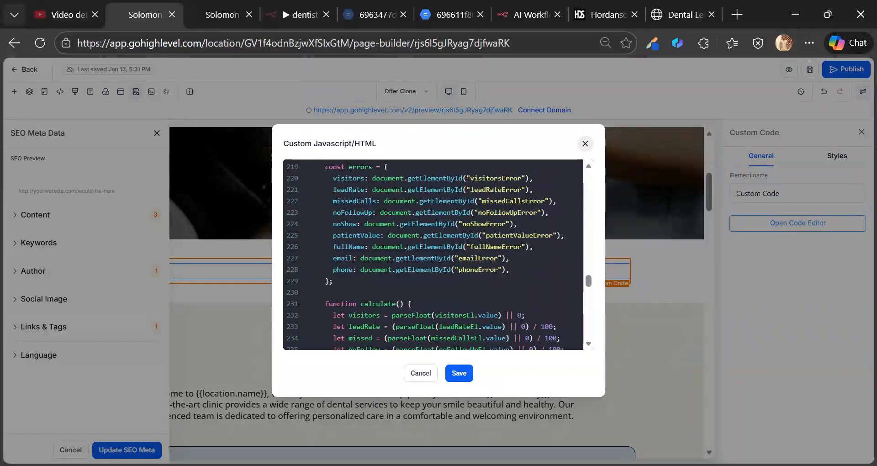
scroll(589, 273, up, 6)
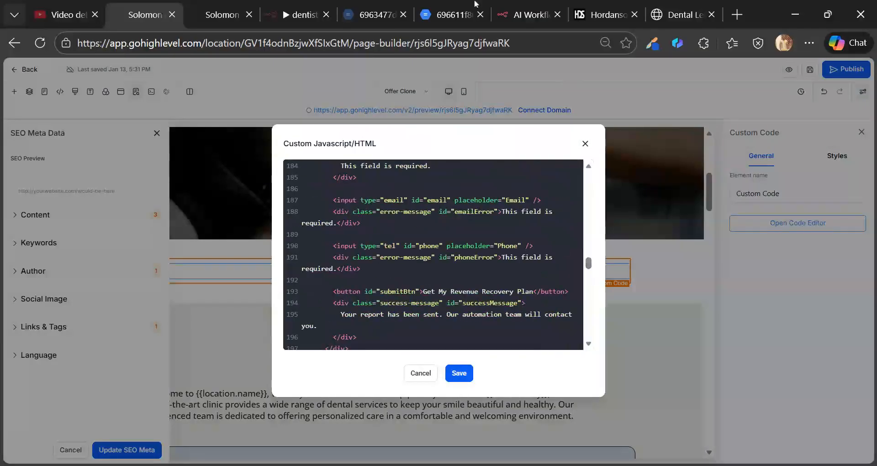
click(531, 6)
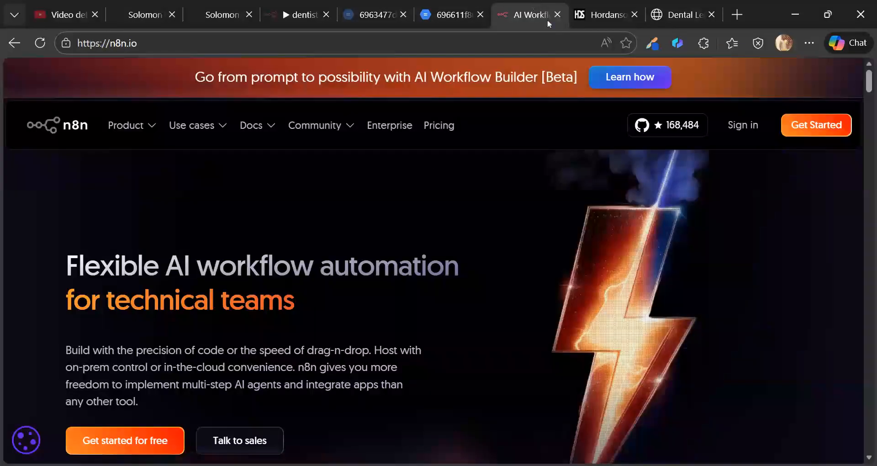
- Close n8n.io and display Webhook4rmGHL's POST production URL ending in dentist-seo-calculator
key(ctrl+w)
click(293, 14)
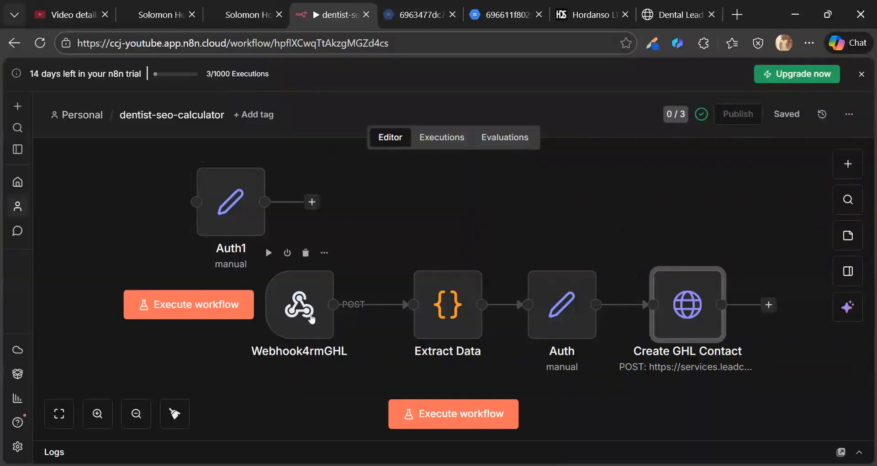
click(312, 318)
double_click(312, 318)
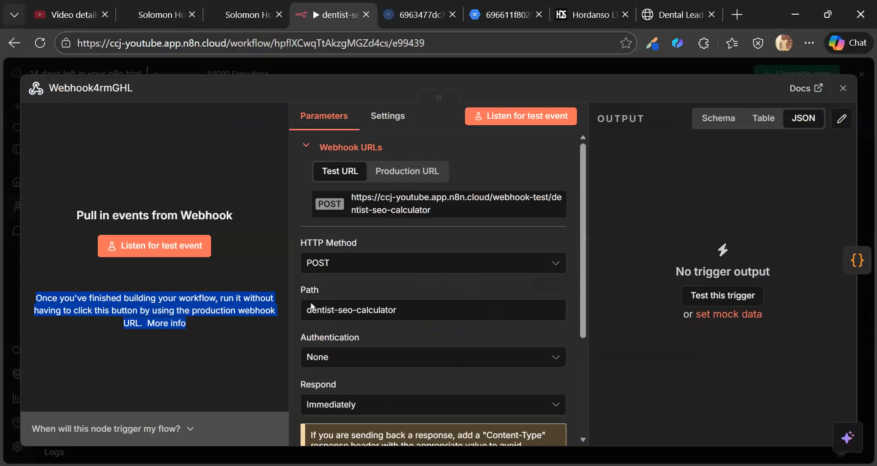
click(526, 170)
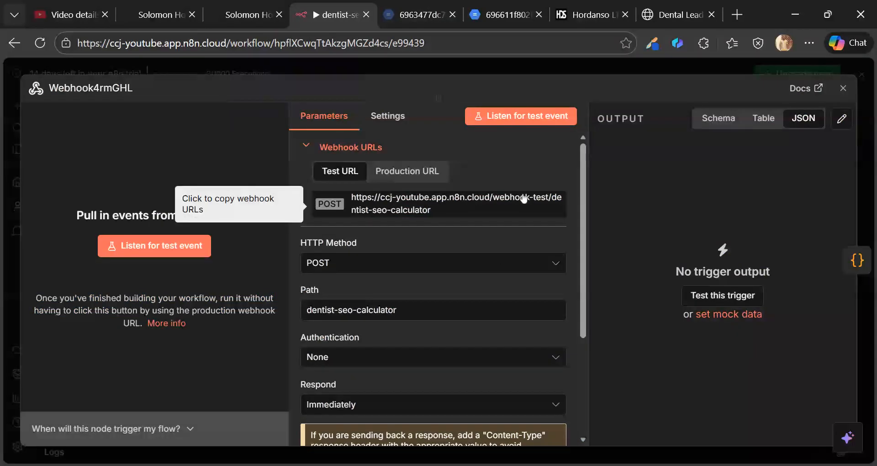
click(408, 173)
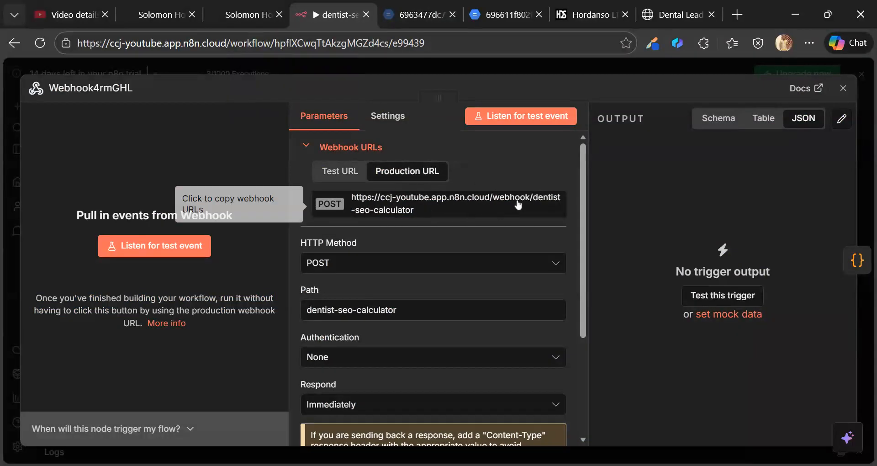
- Save the custom code with the dentist-seo-calculator WEBHOOK_URL, then save the page
click(247, 6)
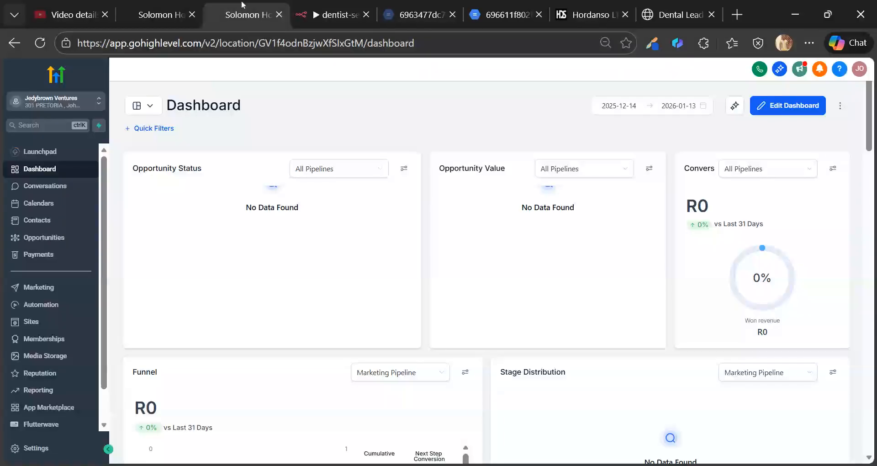
click(199, 6)
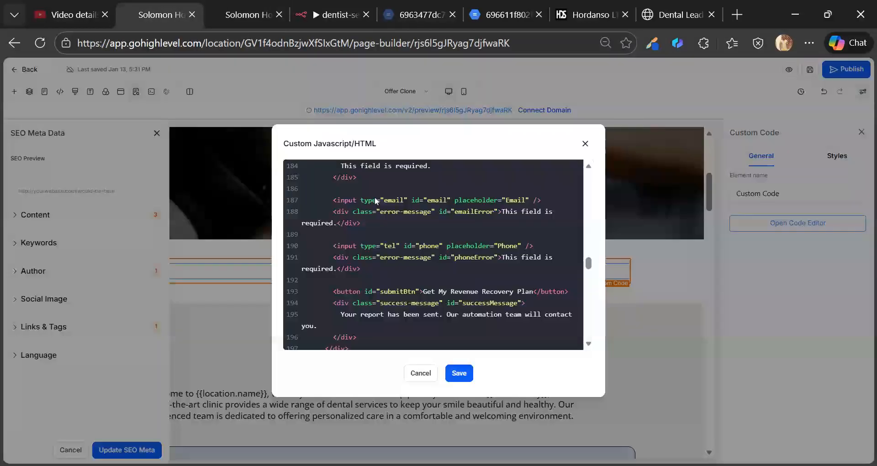
scroll(433, 254, down, 3)
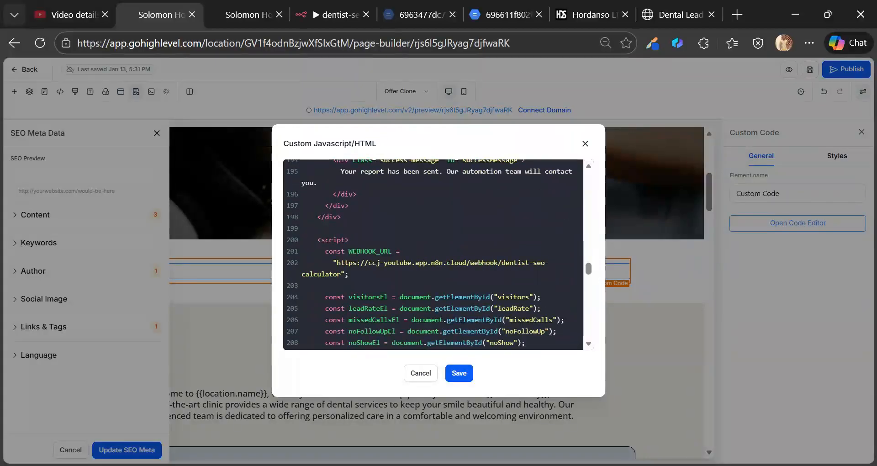
scroll(433, 254, down, 10)
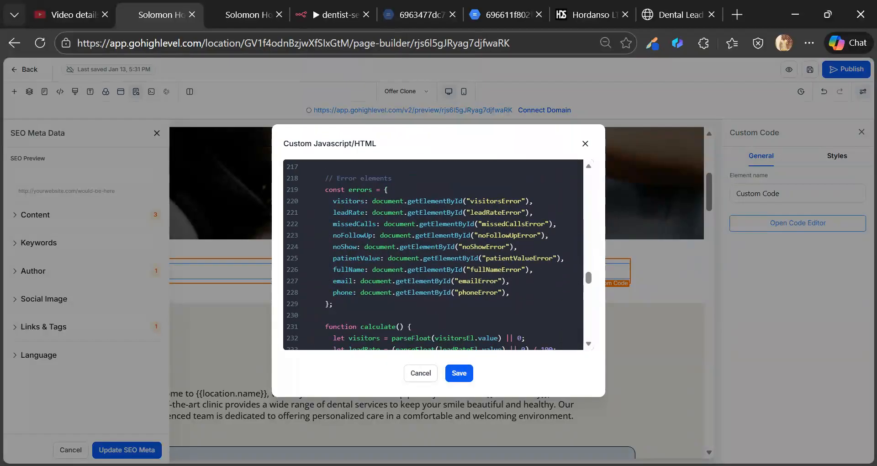
scroll(433, 255, down, 1)
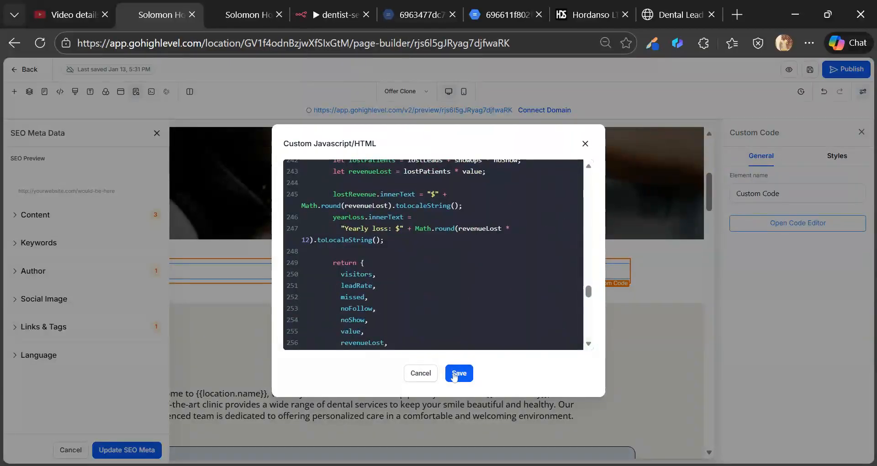
click(454, 375)
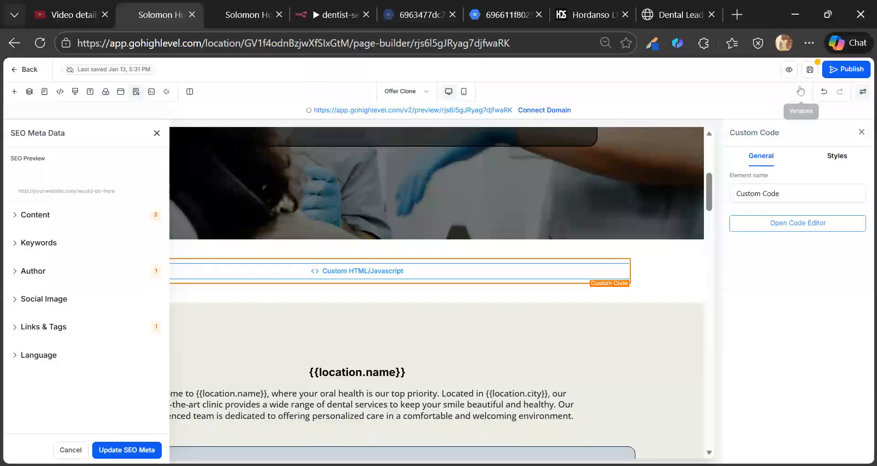
click(810, 72)
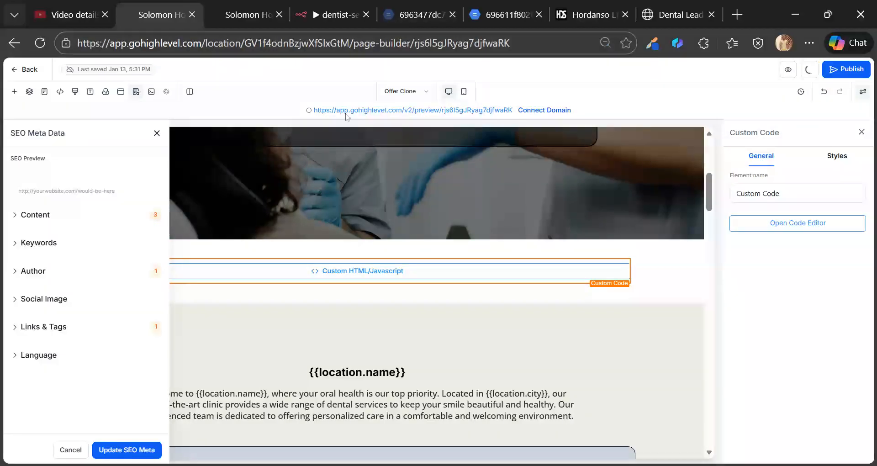
click(339, 15)
- Reopen Webhook4rmGHL, verify its Path is dentist-seo-calculator, and close the node panel
click(479, 70)
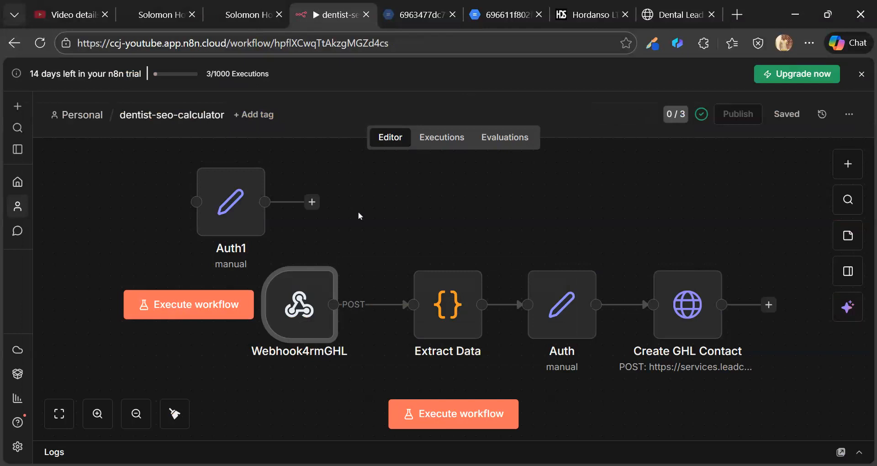
double_click(297, 301)
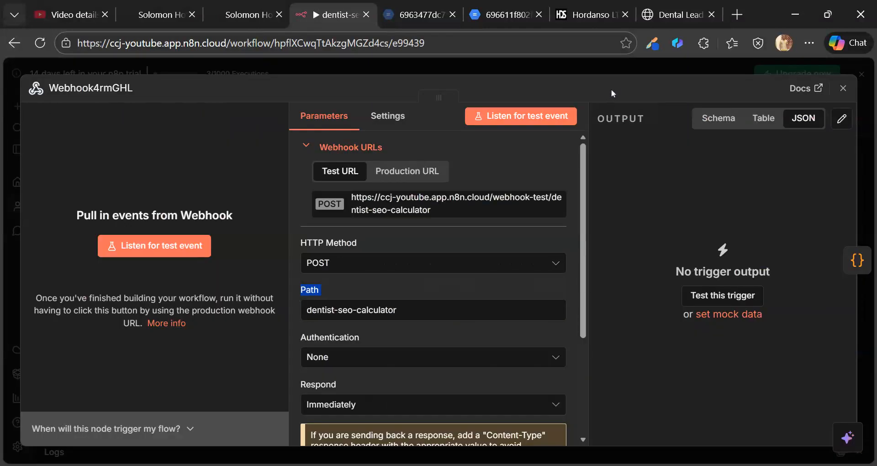
click(614, 93)
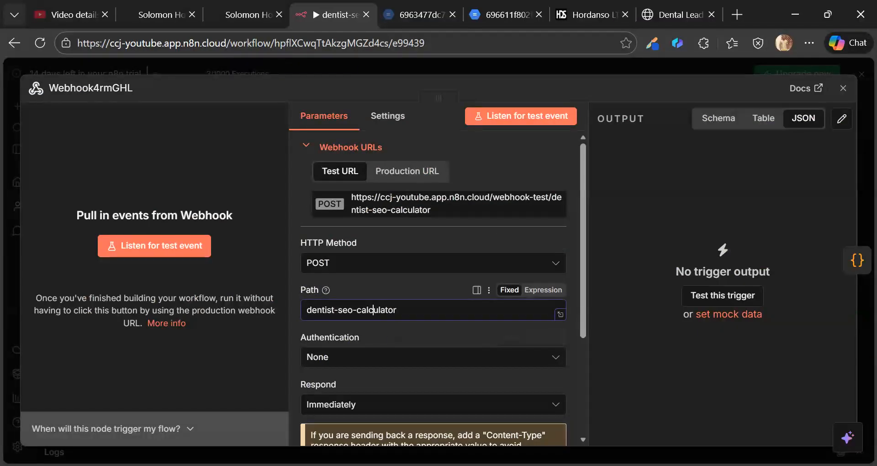
click(373, 310)
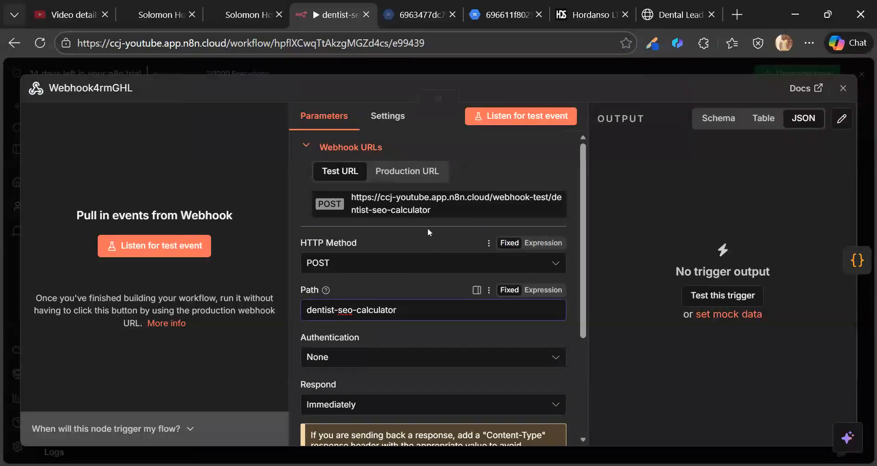
click(548, 73)
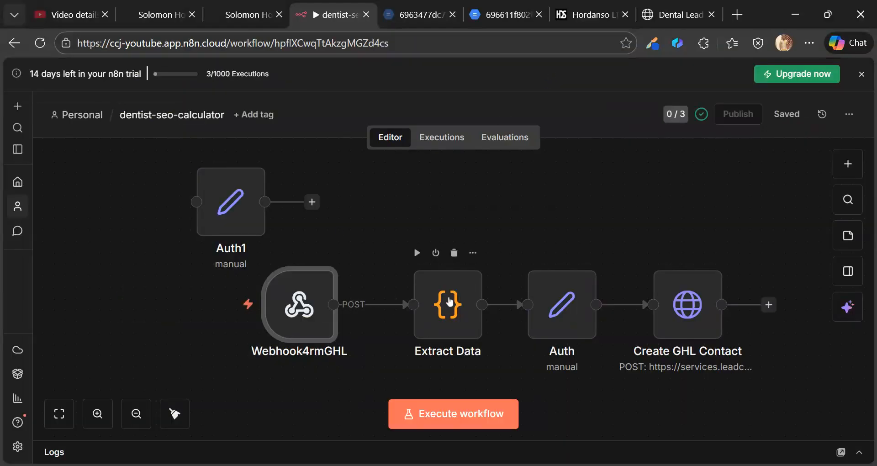
click(450, 301)
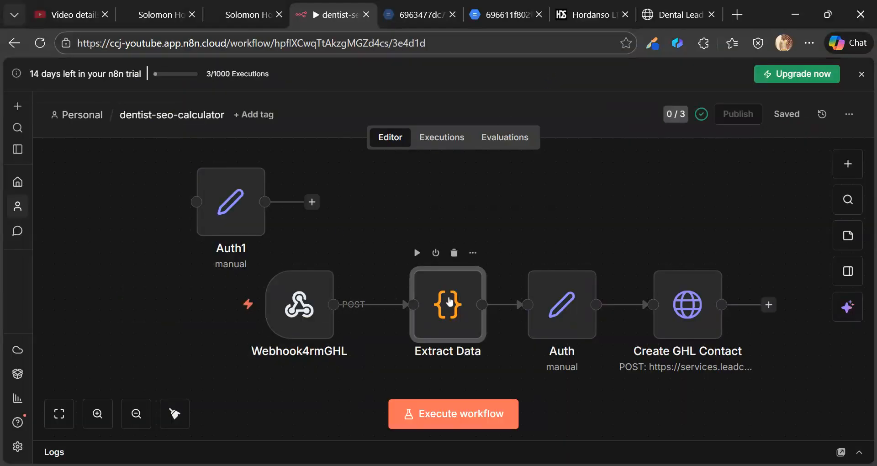
double_click(450, 301)
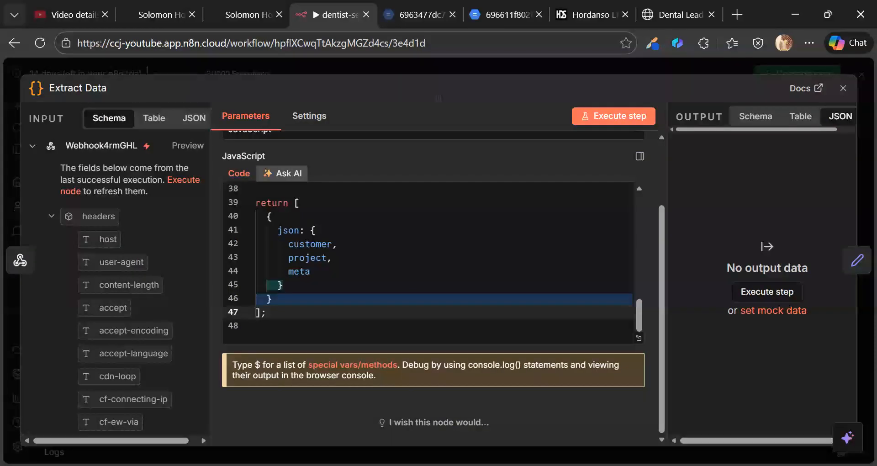
click(638, 338)
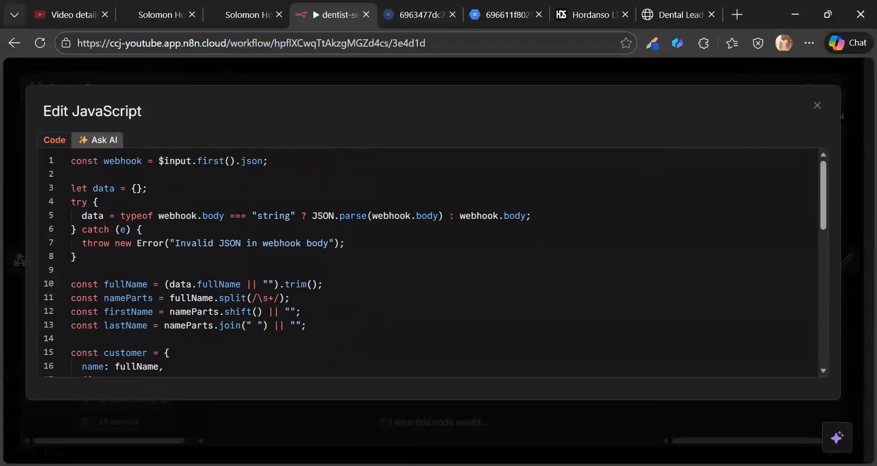
scroll(429, 262, down, 3)
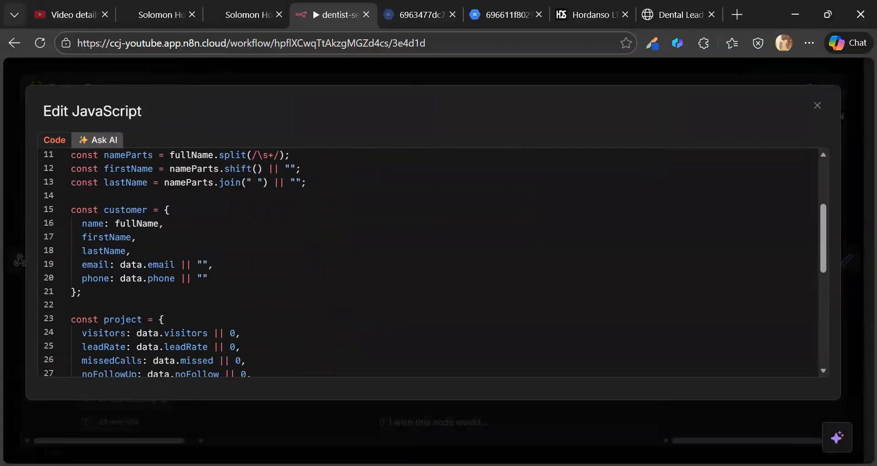
scroll(174, 259, down, 3)
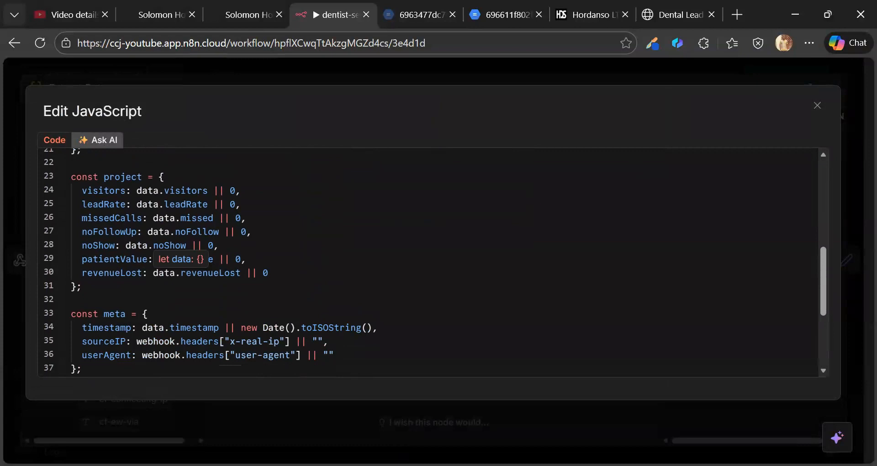
scroll(173, 259, down, 4)
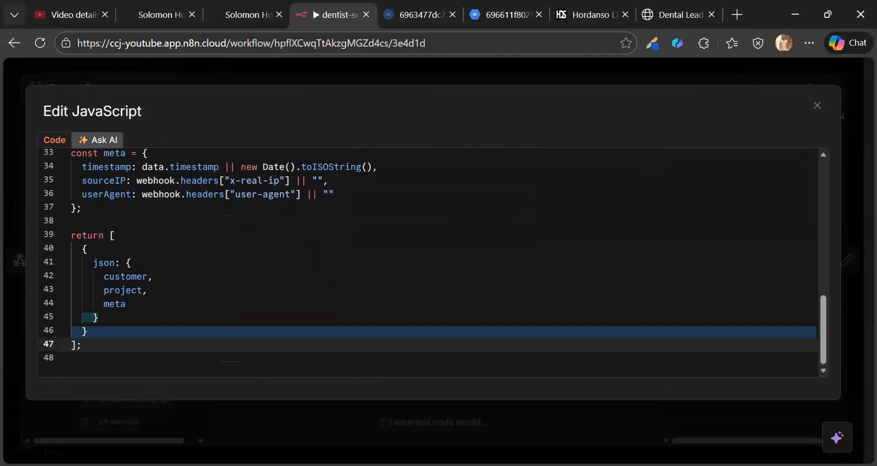
scroll(432, 262, up, 7)
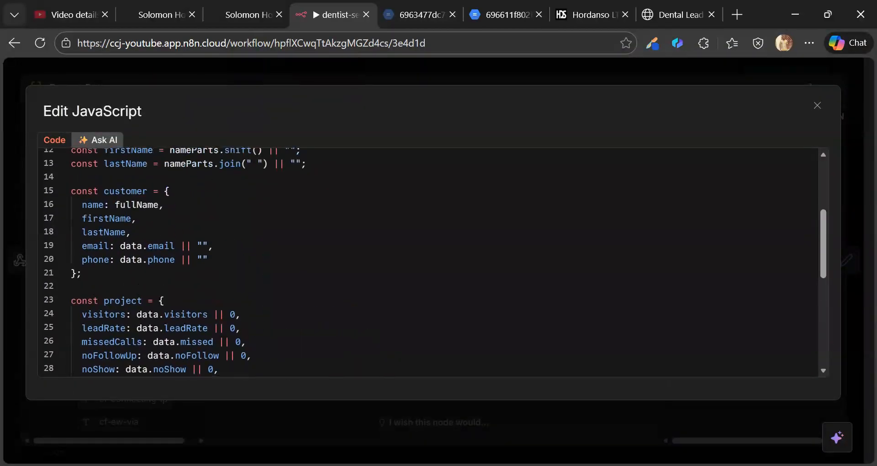
click(455, 71)
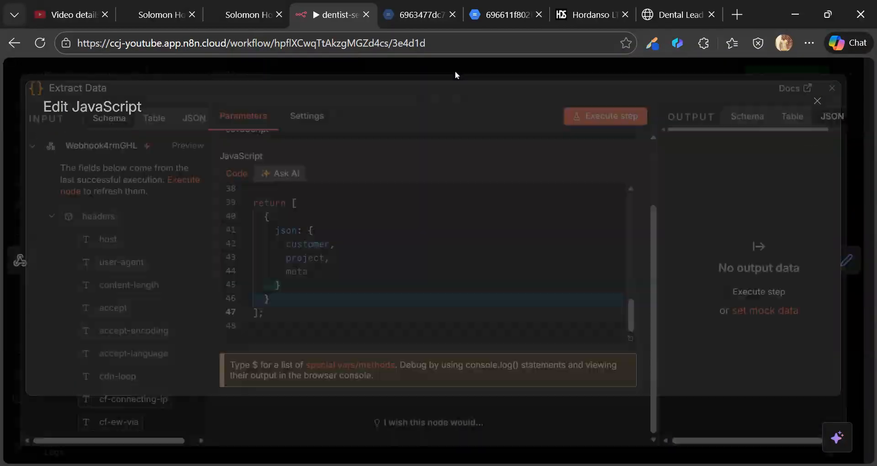
click(456, 70)
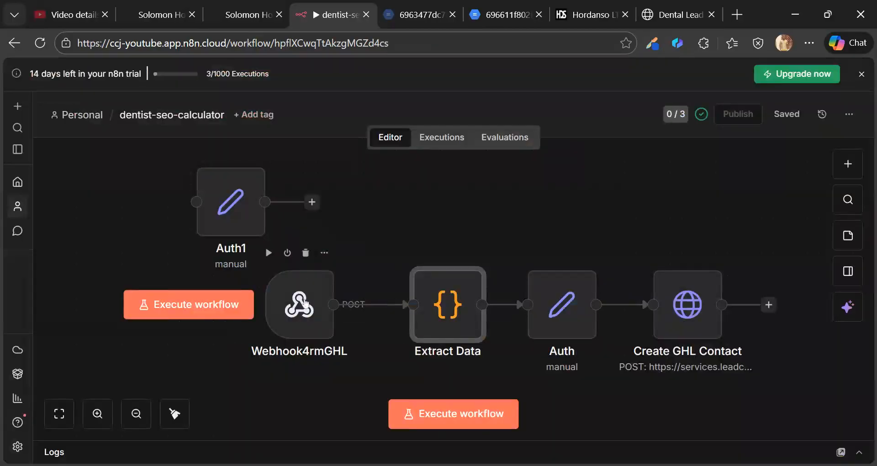
- Replace the Webhook4rmGHL-to-Extract Data connection with a fresh one, cancelling the publish dialog
mouse_move(381, 306)
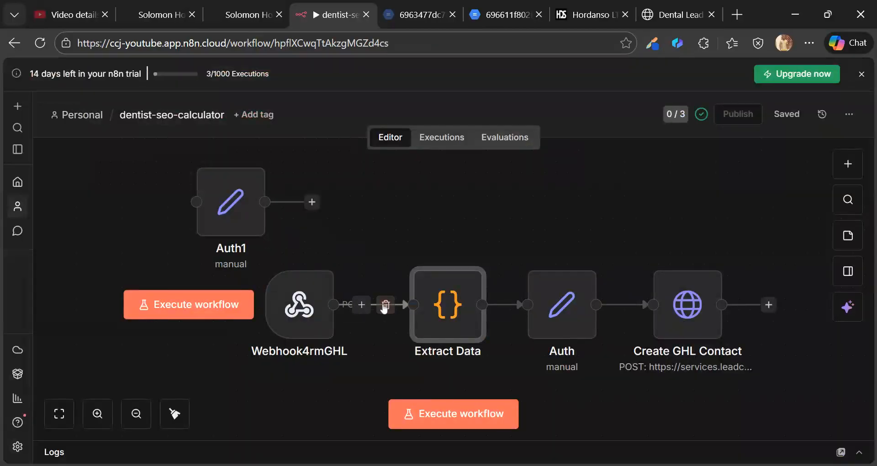
click(386, 306)
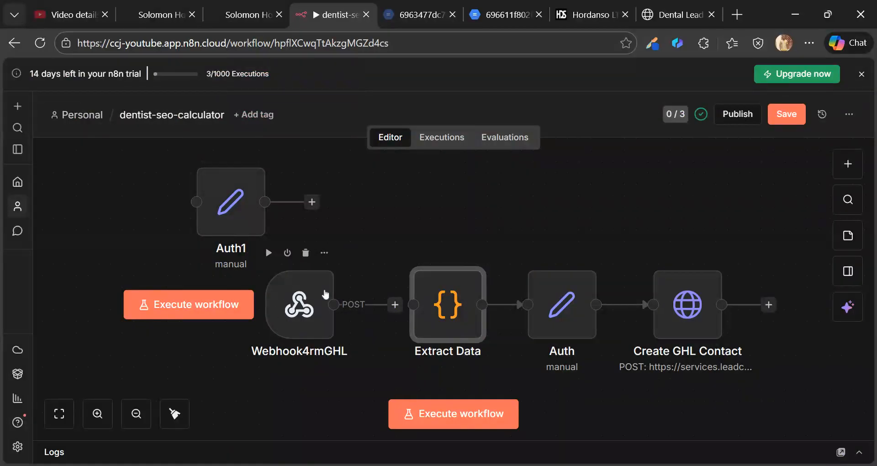
drag(333, 305, 413, 304)
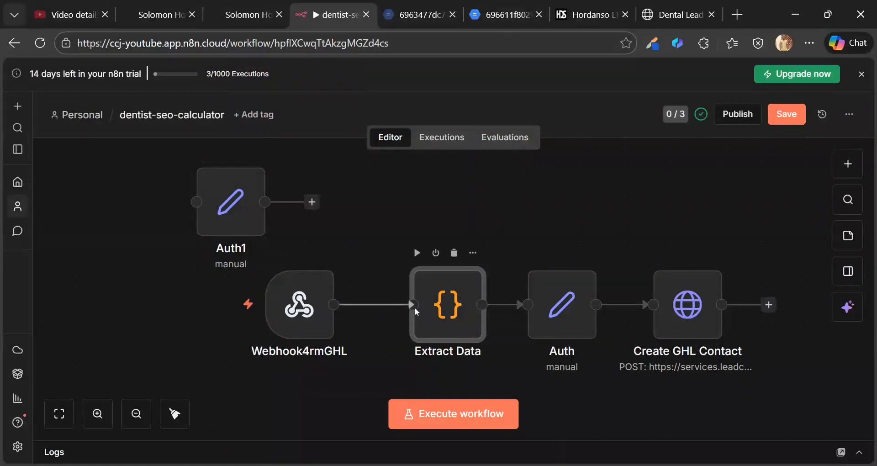
click(739, 115)
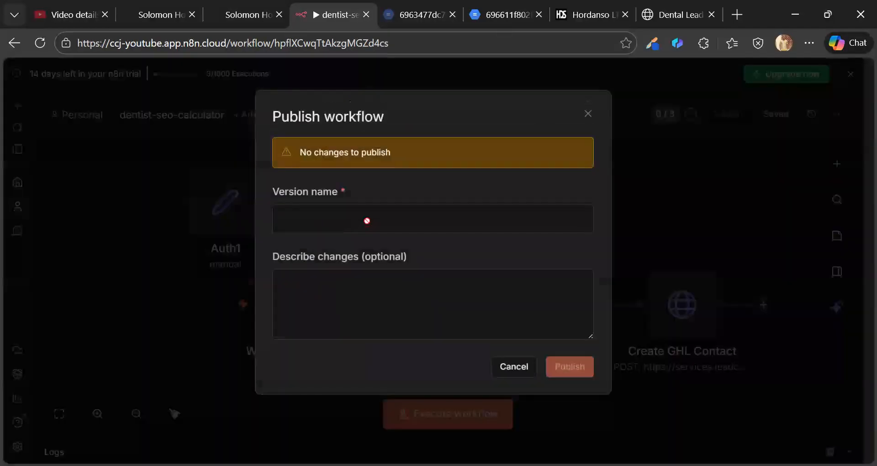
click(508, 371)
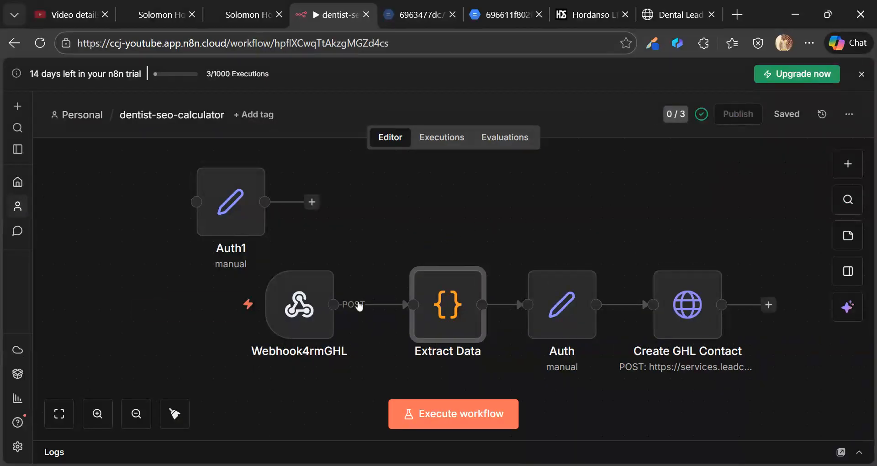
- Glance at the GoHighLevel dashboard and page builder before returning to the n8n workflow
click(249, 16)
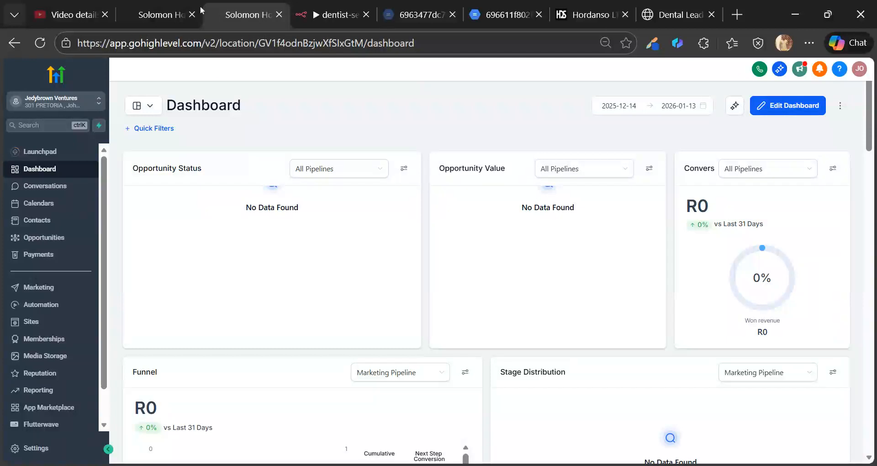
click(154, 14)
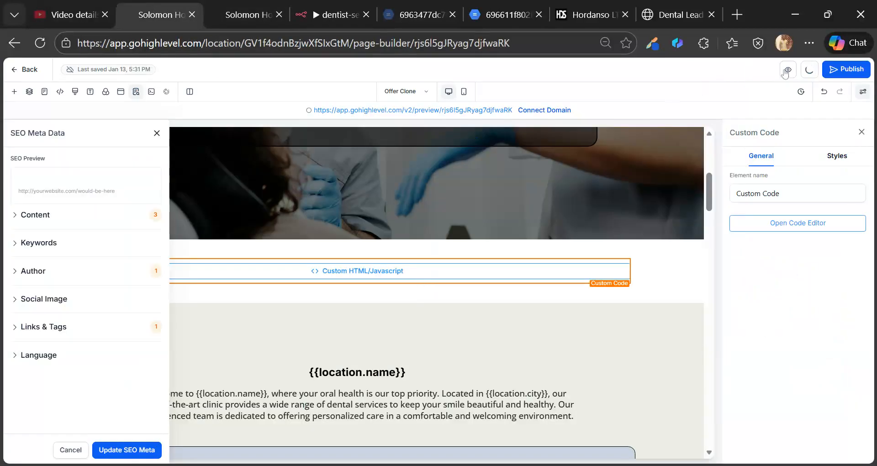
click(325, 14)
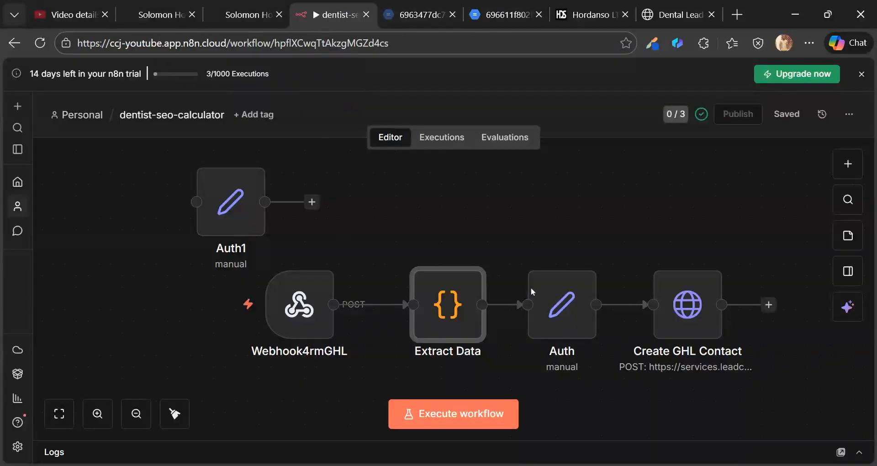
mouse_move(558, 297)
- Open the Auth1 node's GHL_PRIVATE_TOKEN and LOCATION_ID fields
click(224, 210)
double_click(224, 210)
scroll(353, 218, down, 2)
scroll(354, 218, up, 2)
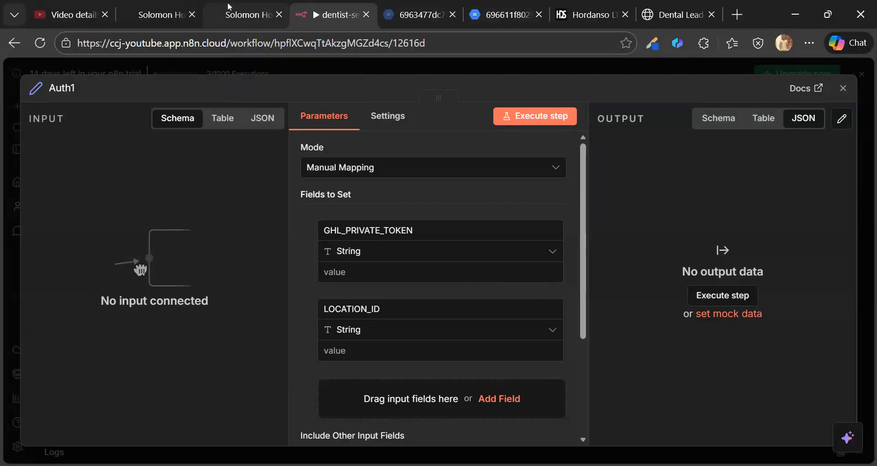
- Copy the location ID from the GoHighLevel dashboard URL into Auth1's LOCATION_ID value
click(253, 3)
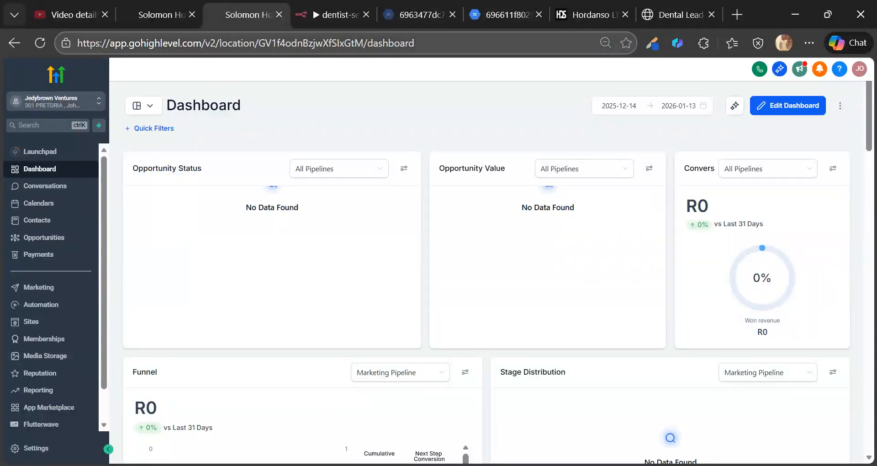
drag(258, 43, 364, 43)
key(ctrl+c)
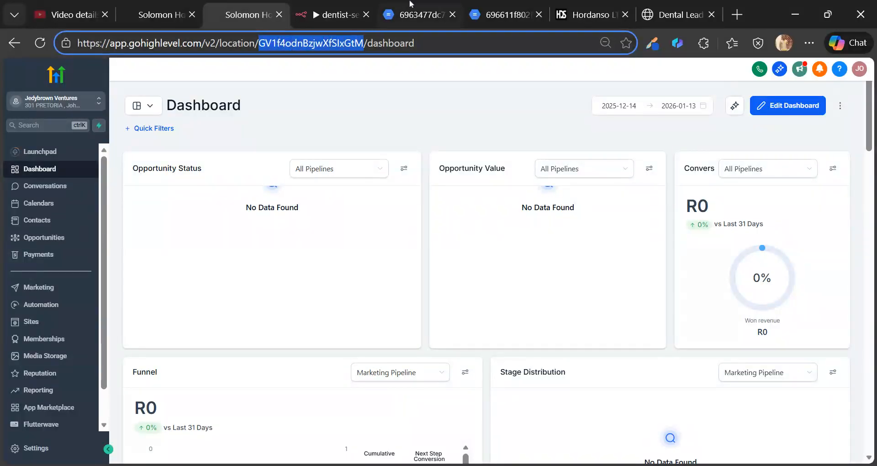
click(349, 7)
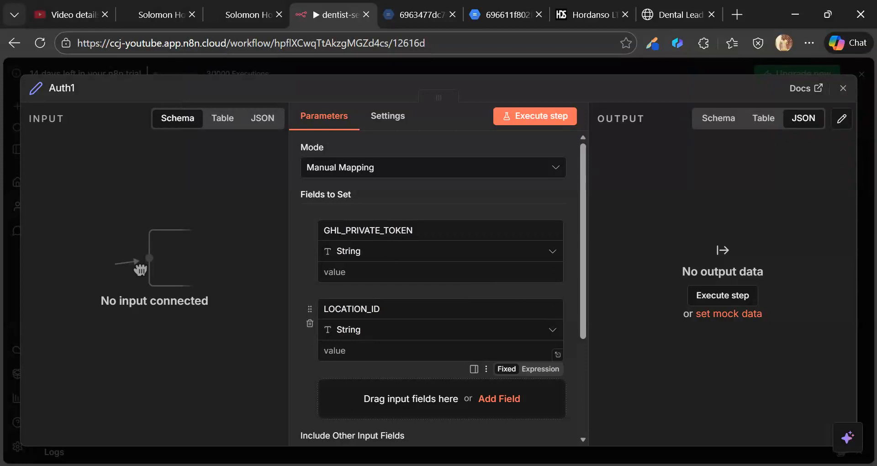
key(ctrl+v)
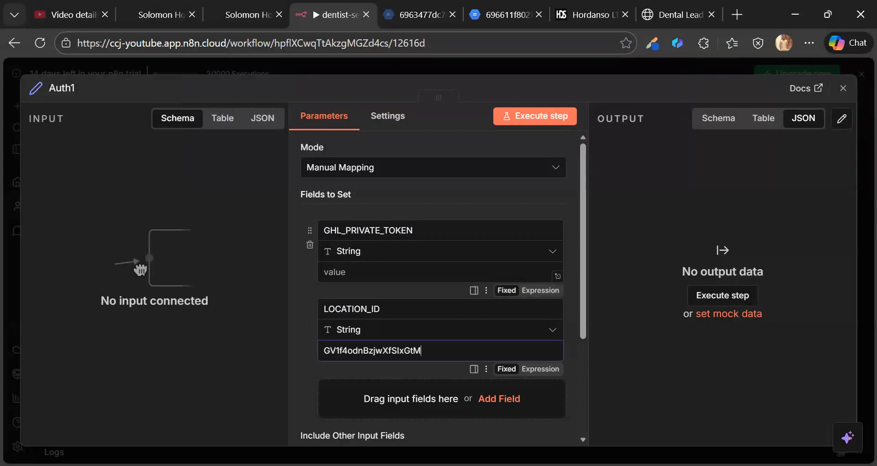
click(402, 273)
click(231, 16)
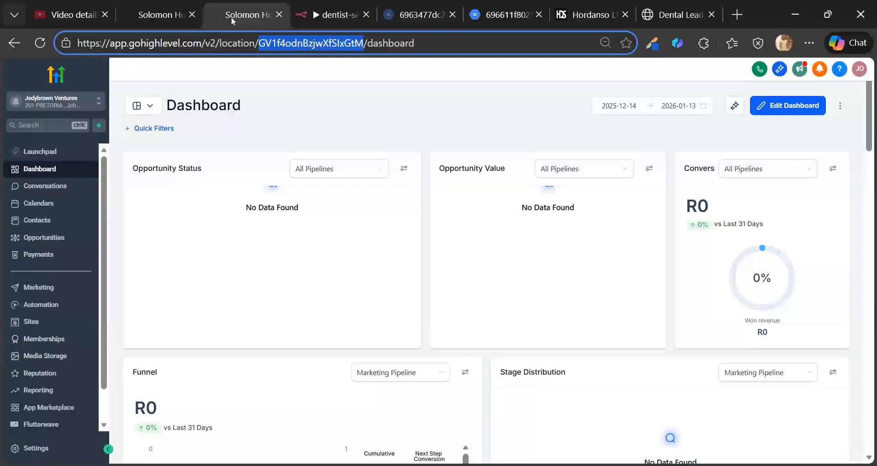
scroll(59, 352, down, 2)
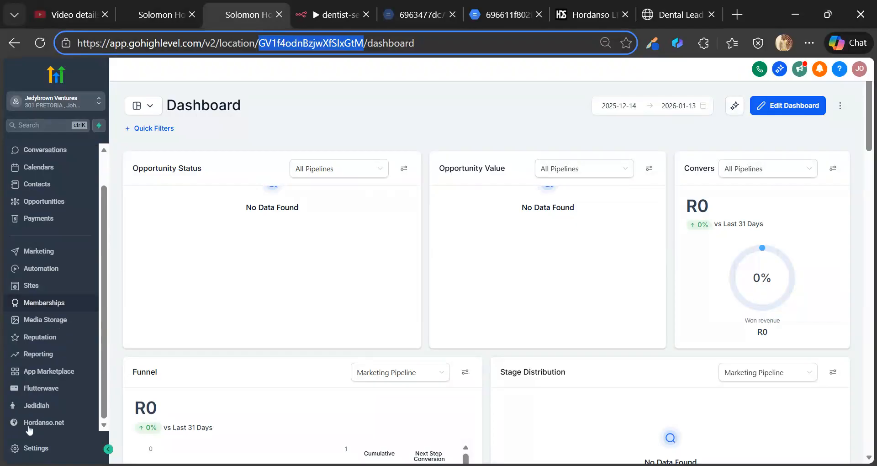
- Go to the Private Integrations page in GoHighLevel's account settings
click(48, 450)
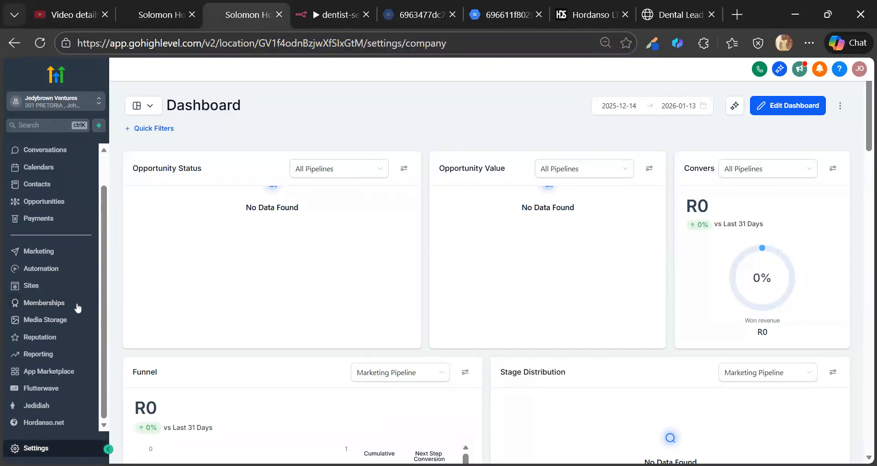
scroll(73, 308, down, 3)
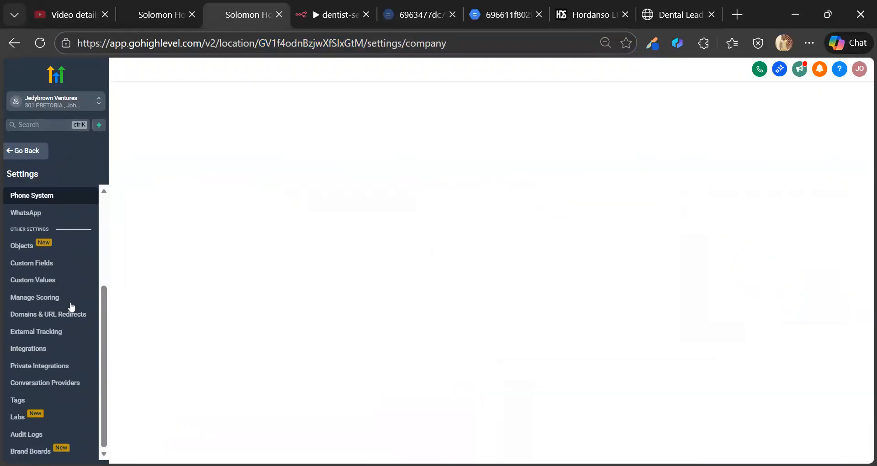
click(37, 368)
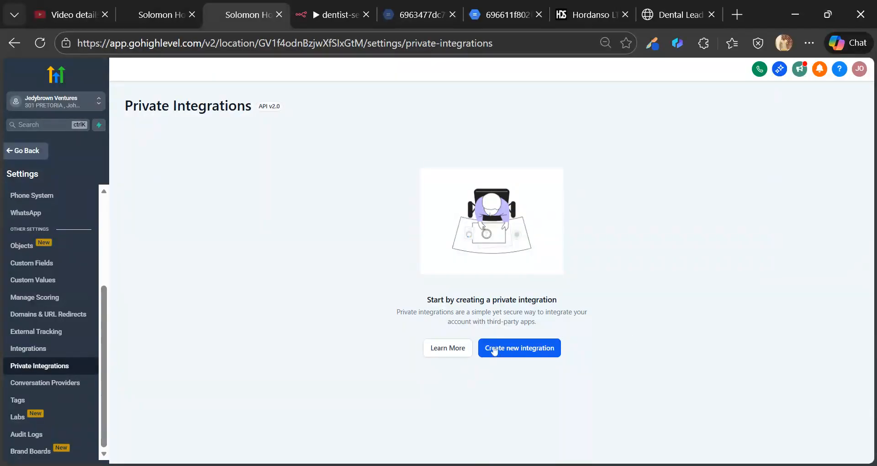
- Start a new private integration named 'Business Automation', leaving the description empty
click(521, 352)
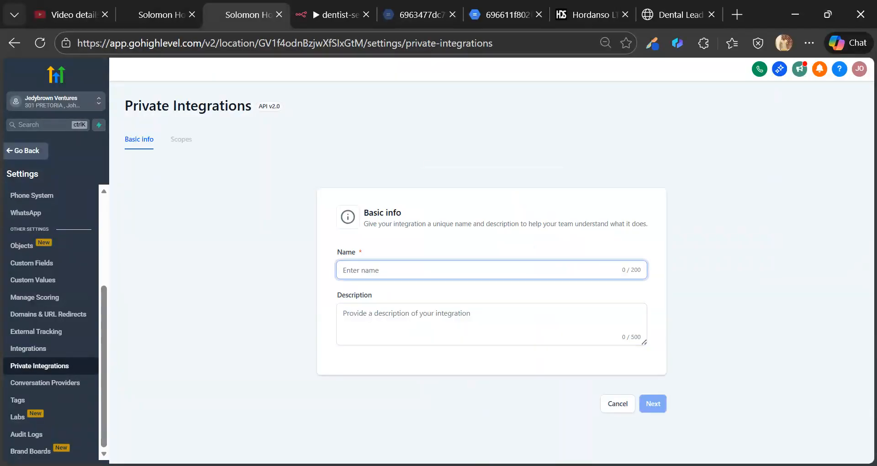
text(Business Automati)
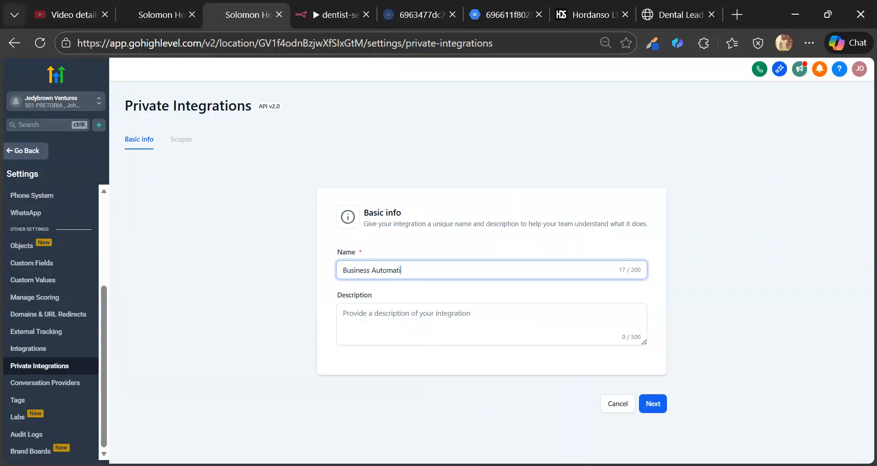
click(429, 320)
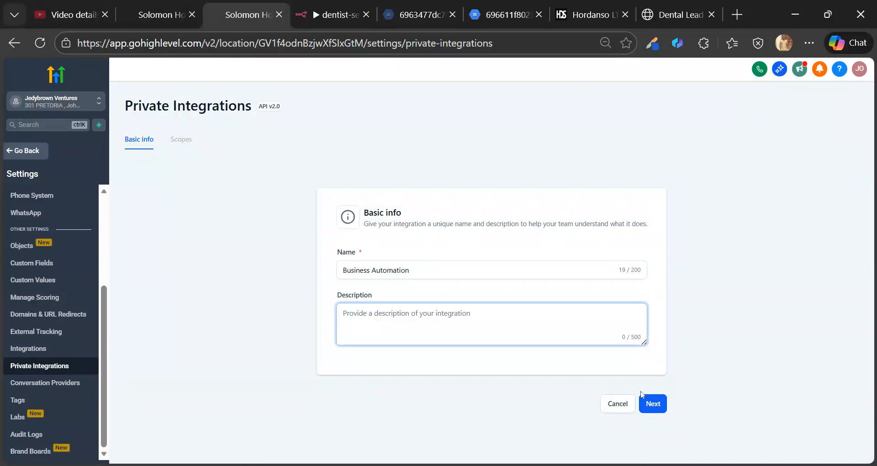
click(645, 401)
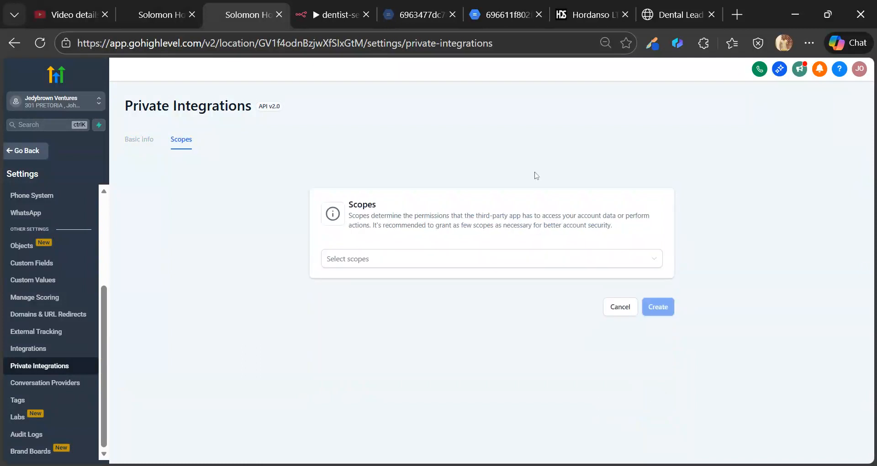
- Close the Auth1 node editor in n8n and come back to the scopes setup
click(348, 11)
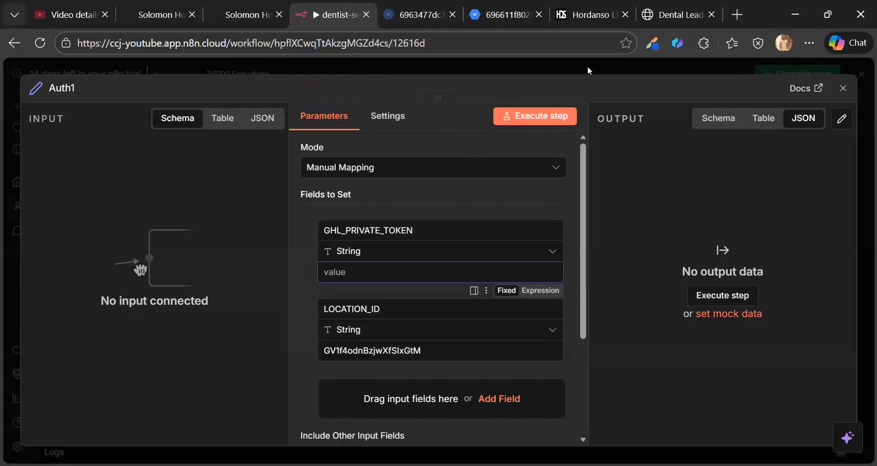
key(Escape)
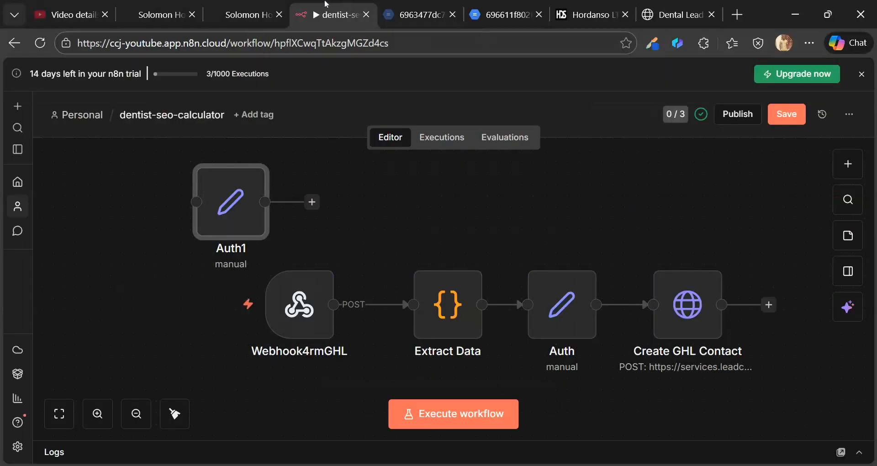
click(247, 14)
- Search 'CONTA' and grant the contacts.readonly and contacts.write scopes
click(558, 267)
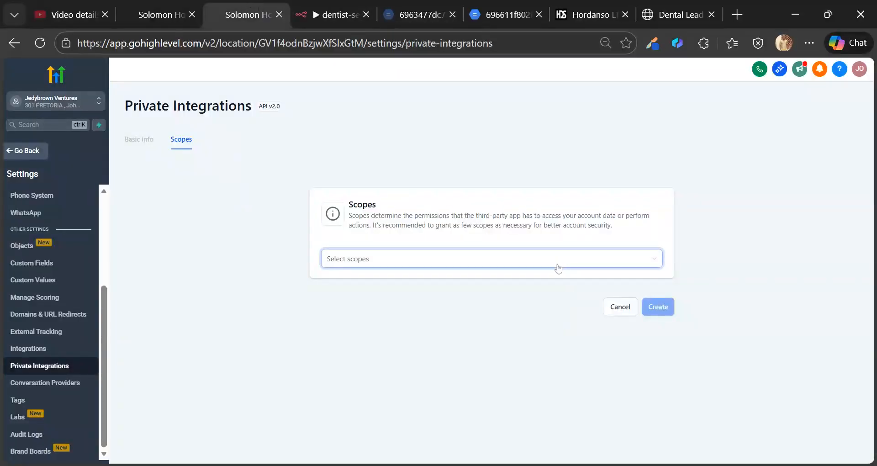
text(CONTA)
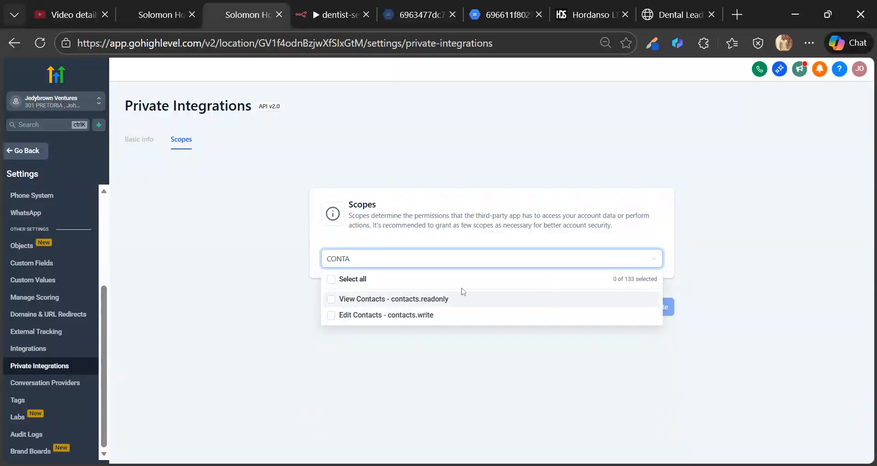
click(331, 299)
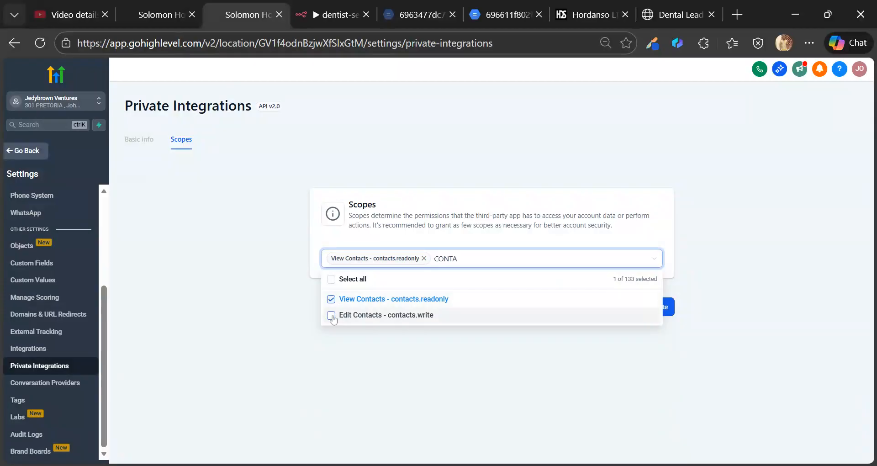
click(332, 315)
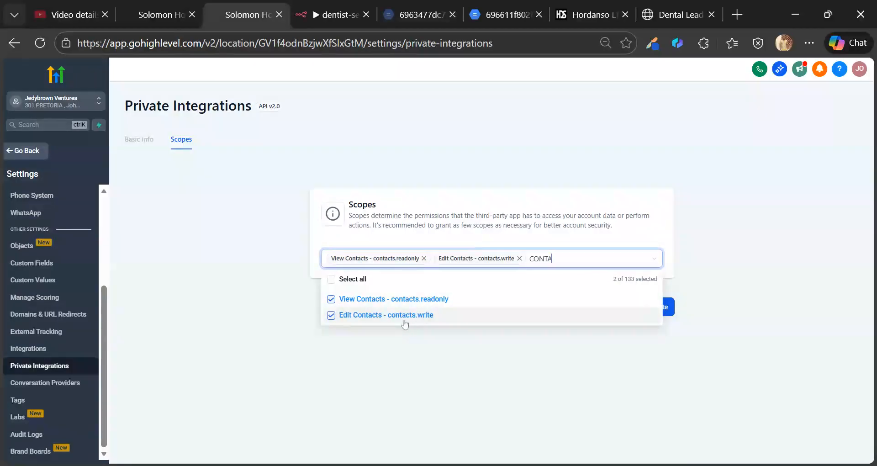
click(449, 322)
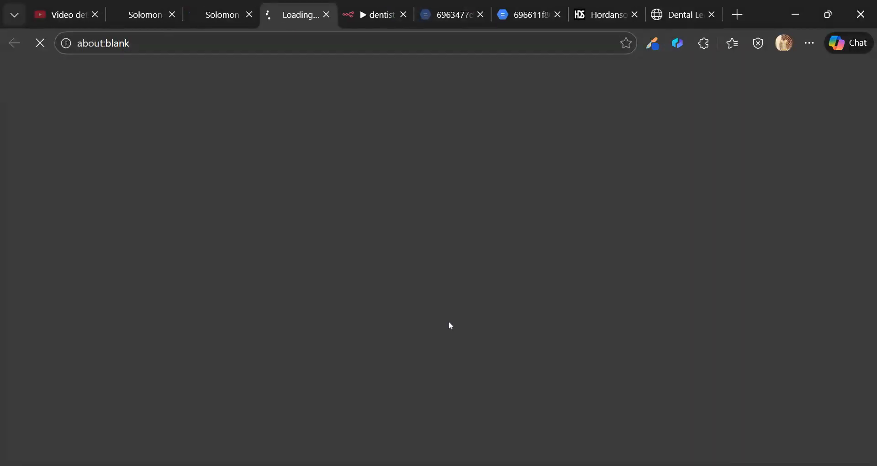
- Create the private integration and return to the n8n workflow
click(223, 7)
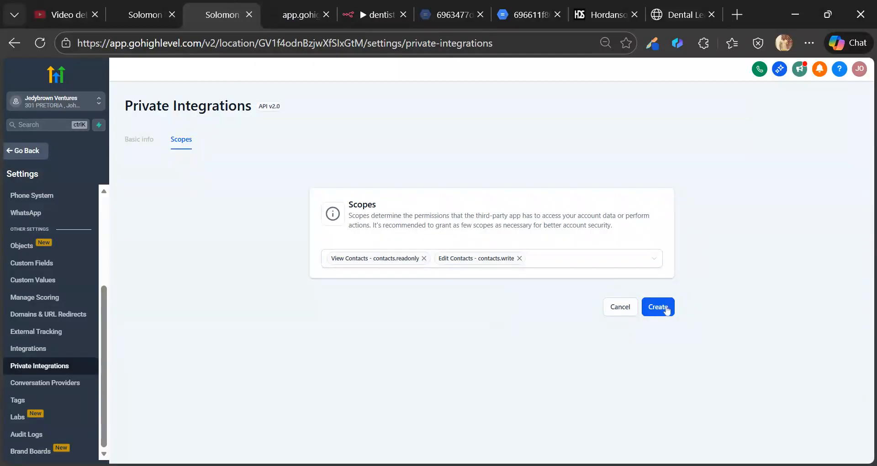
click(667, 310)
click(377, 15)
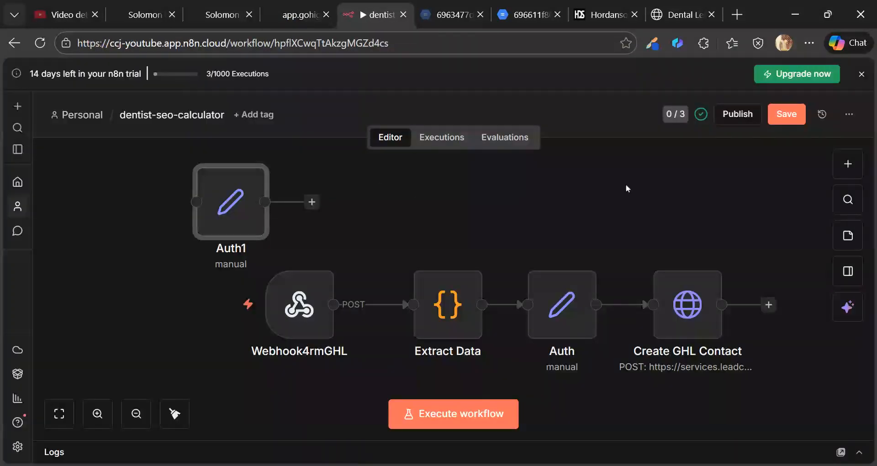
- Save and publish the dentist-seo-calculator workflow
click(790, 115)
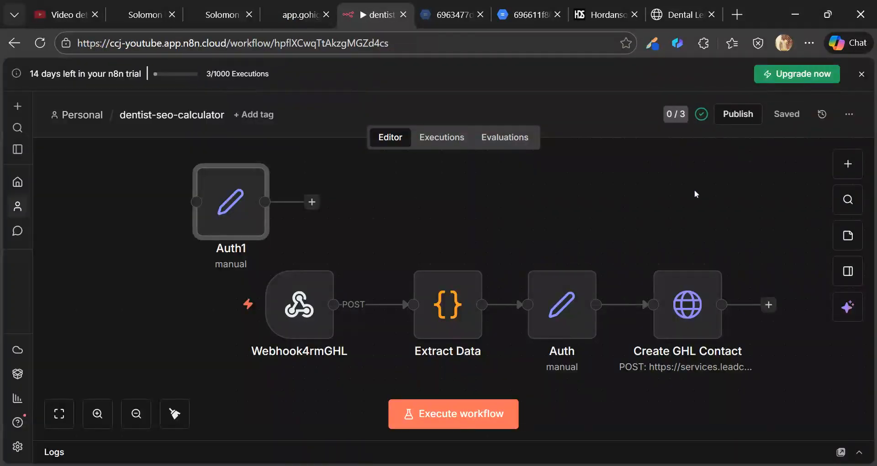
click(732, 115)
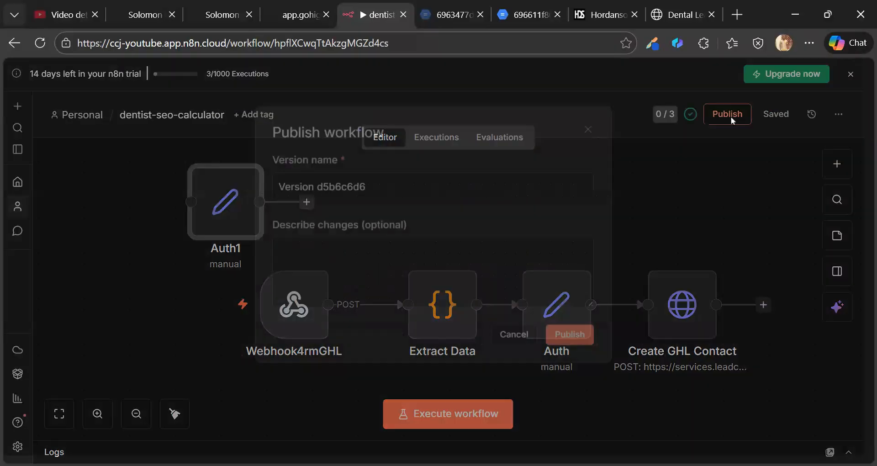
click(573, 351)
- Inspect and close the Auth1 node's settings, then bring up the dental landing-page preview
click(300, 15)
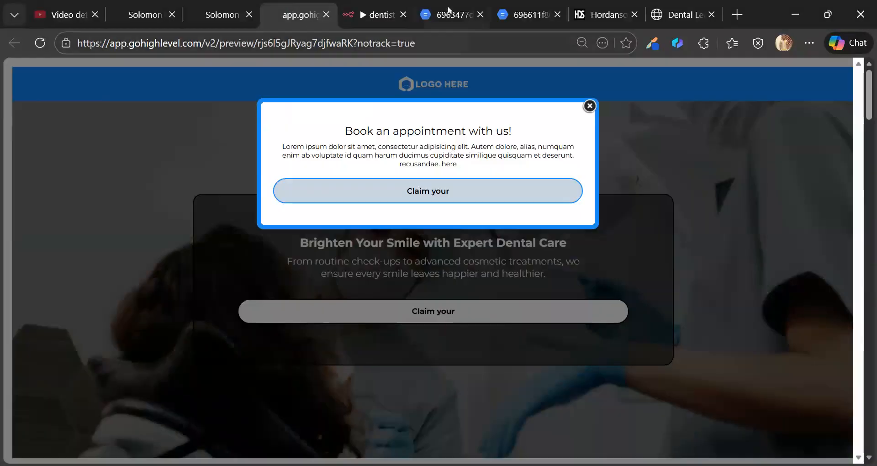
click(366, 14)
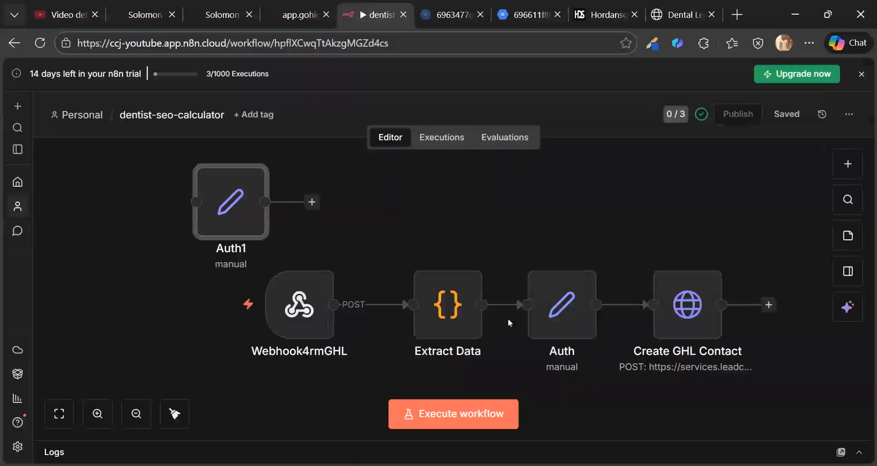
double_click(244, 212)
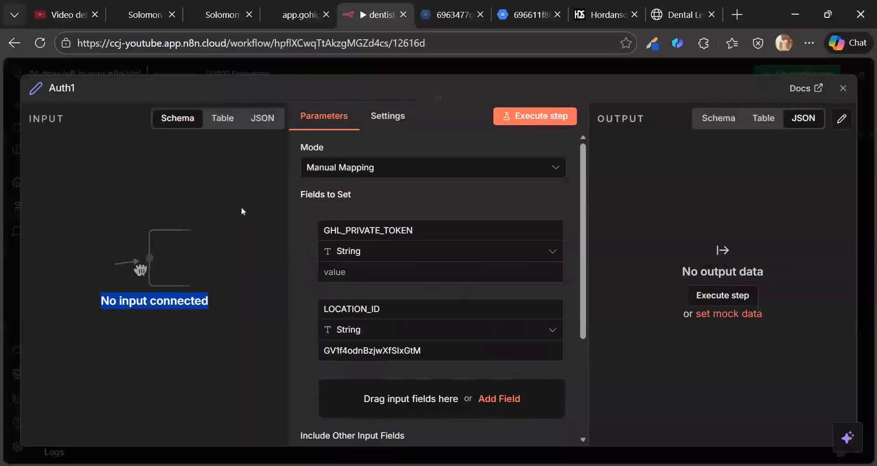
click(595, 66)
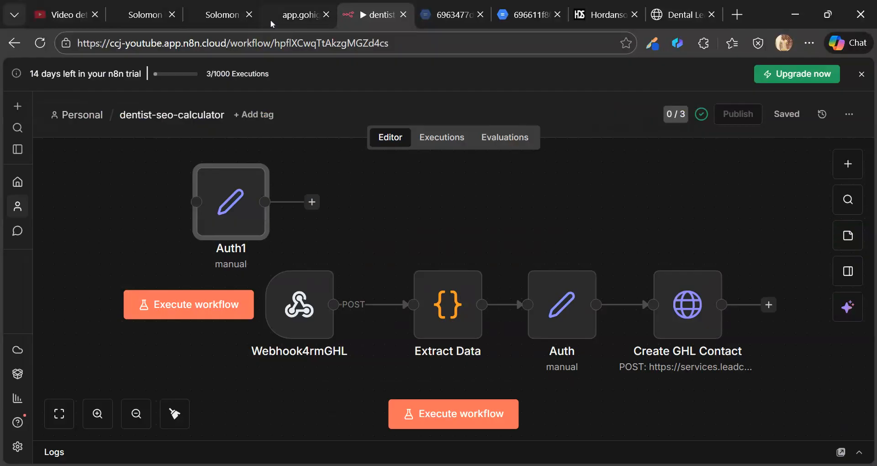
click(290, 16)
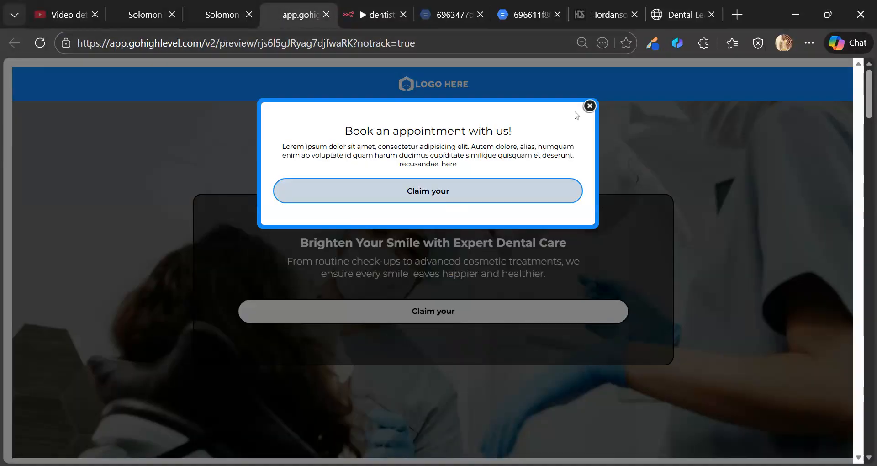
- Dismiss the appointment popup and enter 600 website visitors per month in the calculator
click(590, 106)
scroll(506, 245, down, 10)
drag(301, 203, 273, 204)
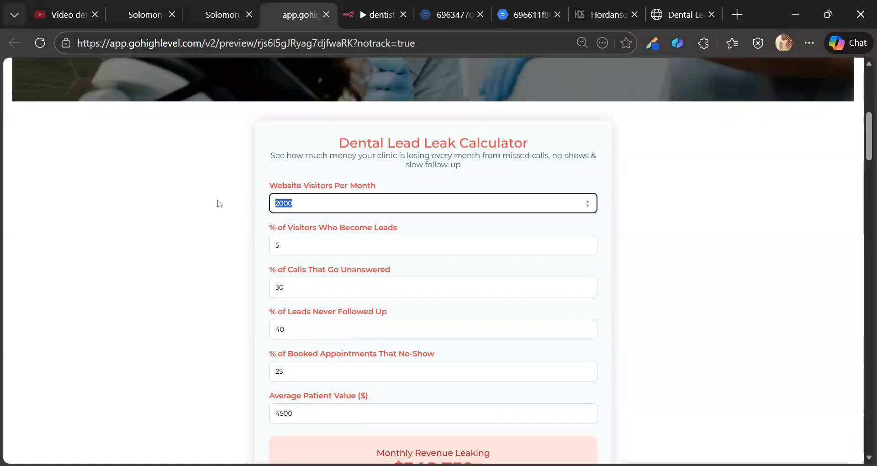
text(600)
scroll(263, 226, down, 6)
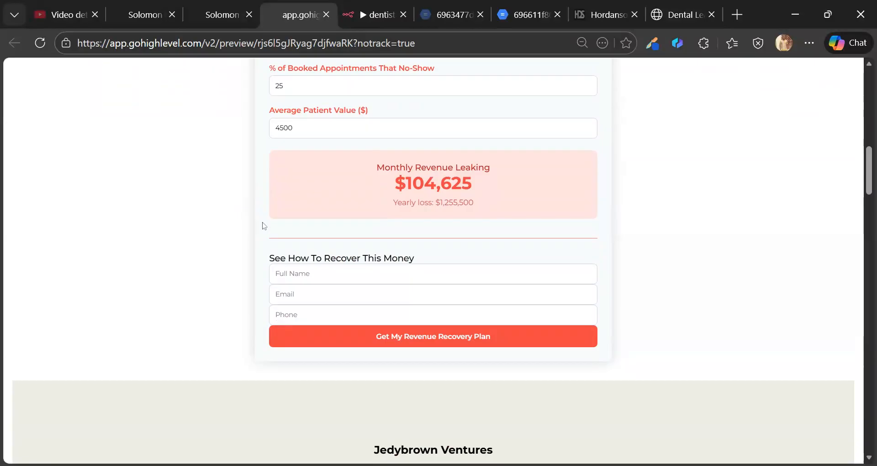
scroll(392, 239, up, 3)
scroll(392, 241, down, 1)
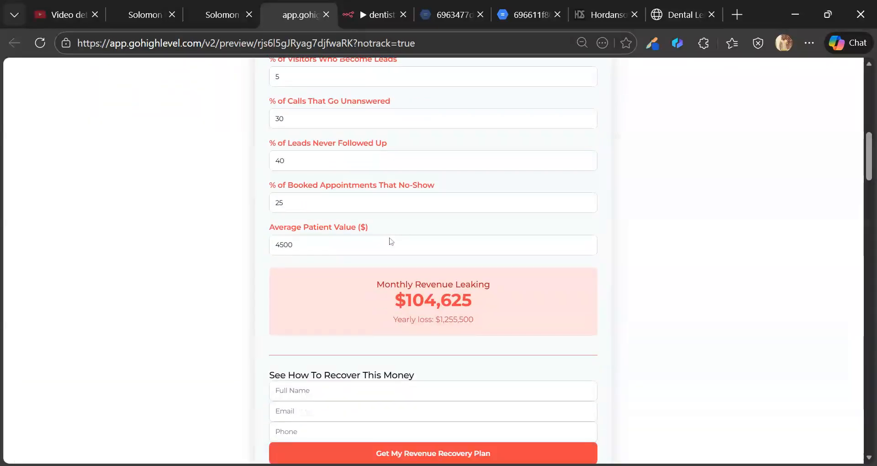
scroll(392, 241, down, 4)
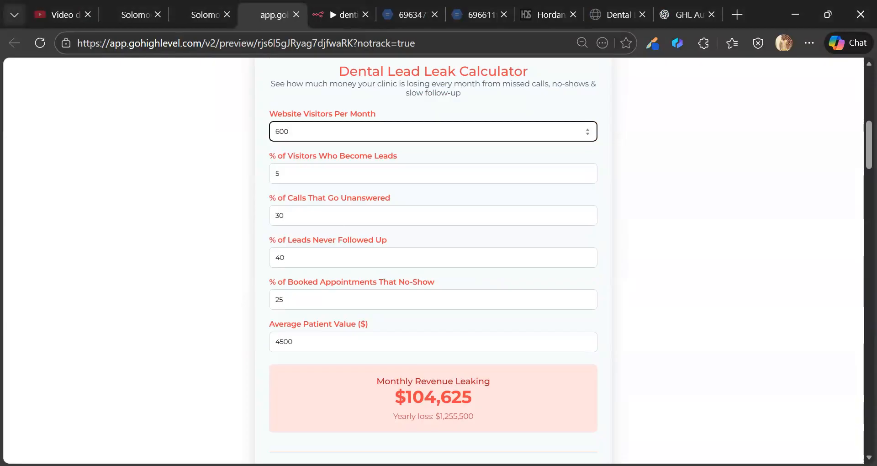
- Set Visitors Who Become Leads to 50% and Leads Never Followed Up to 55%
click(280, 174)
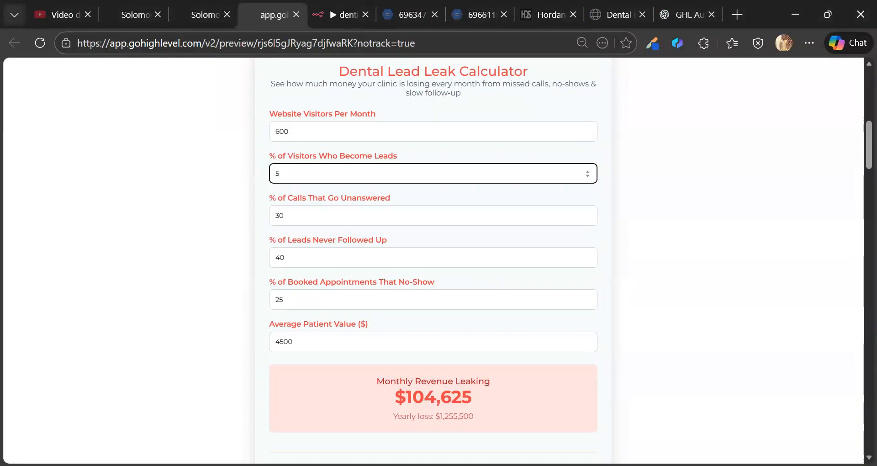
key(BackSpace)
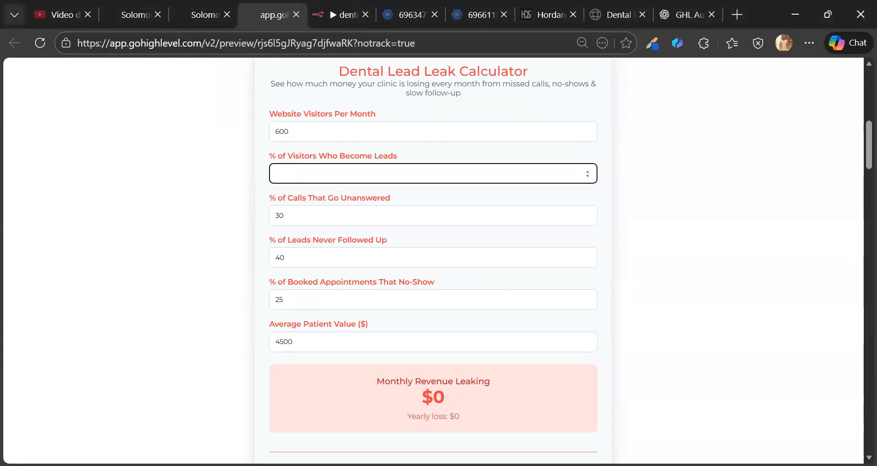
text(50)
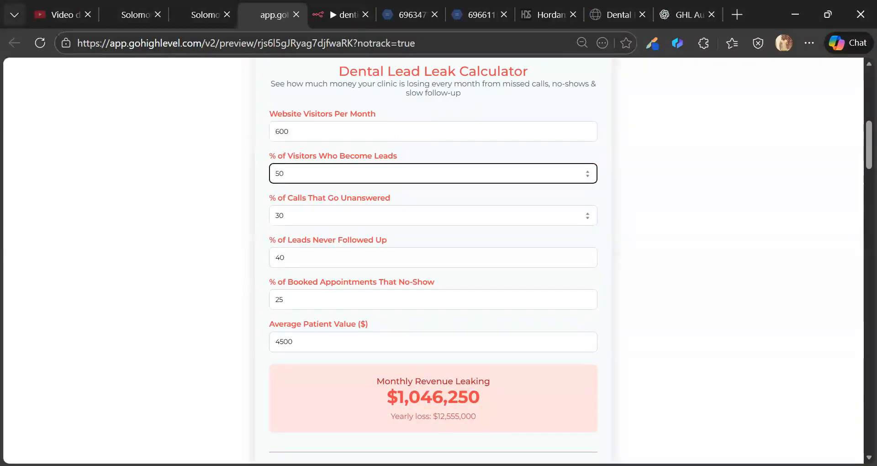
click(285, 216)
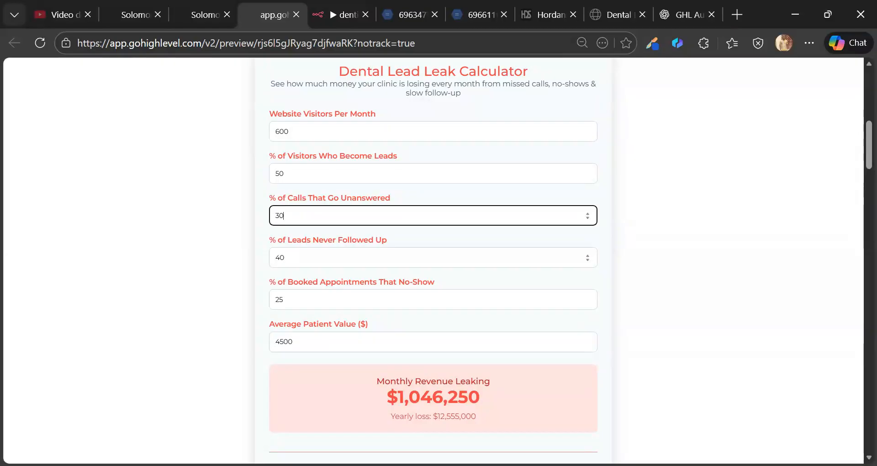
key(Tab)
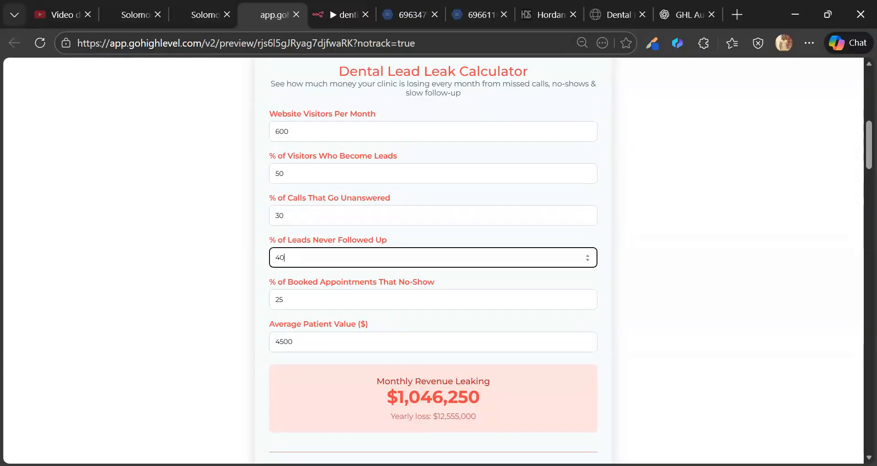
text(55)
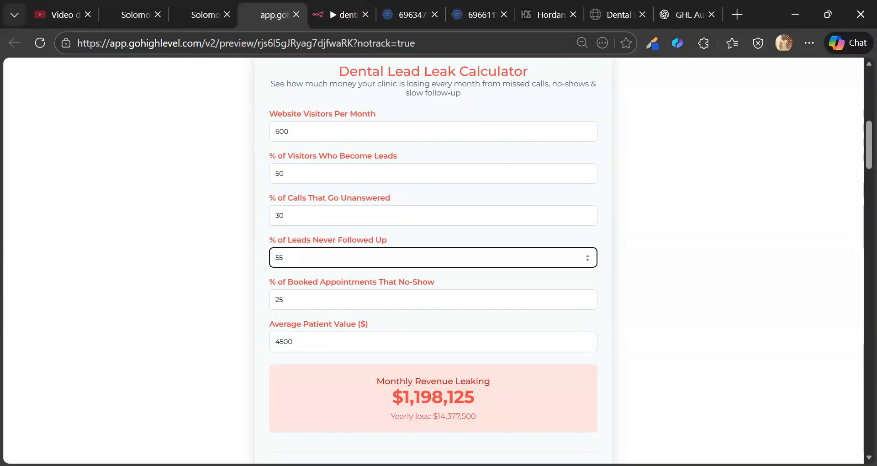
- Change Average Patient Value from 4500 to 2500 and begin the recovery-plan form
scroll(312, 291, down, 1)
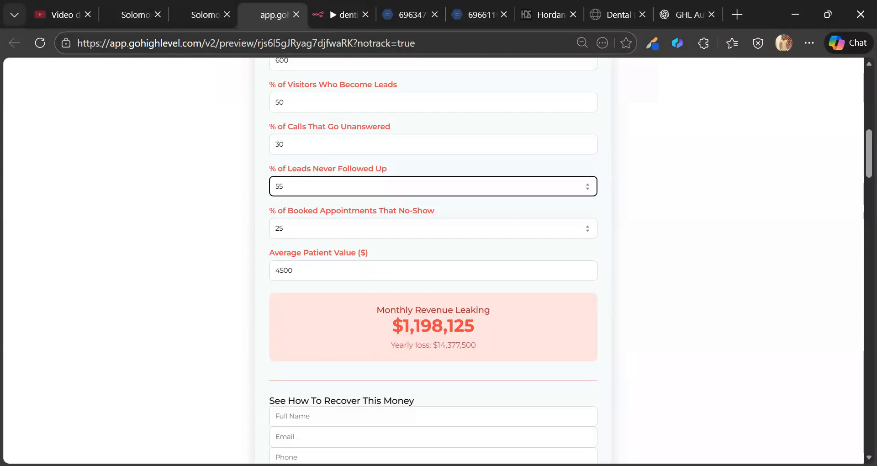
scroll(433, 261, down, 1)
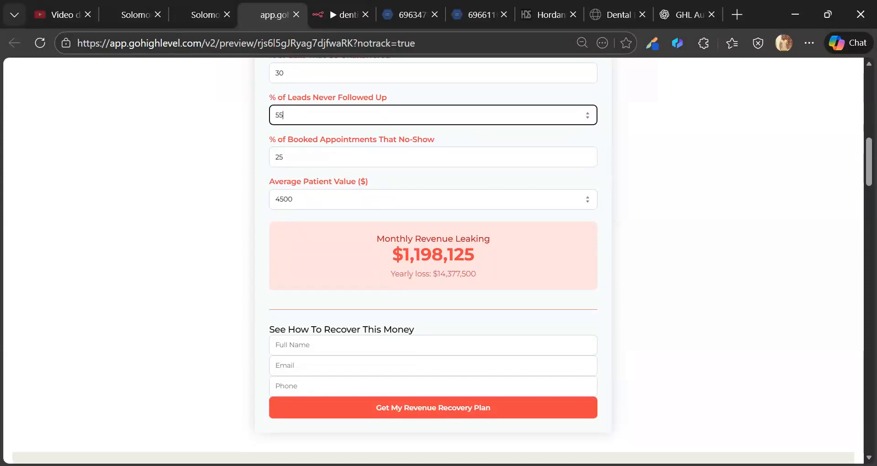
double_click(357, 199)
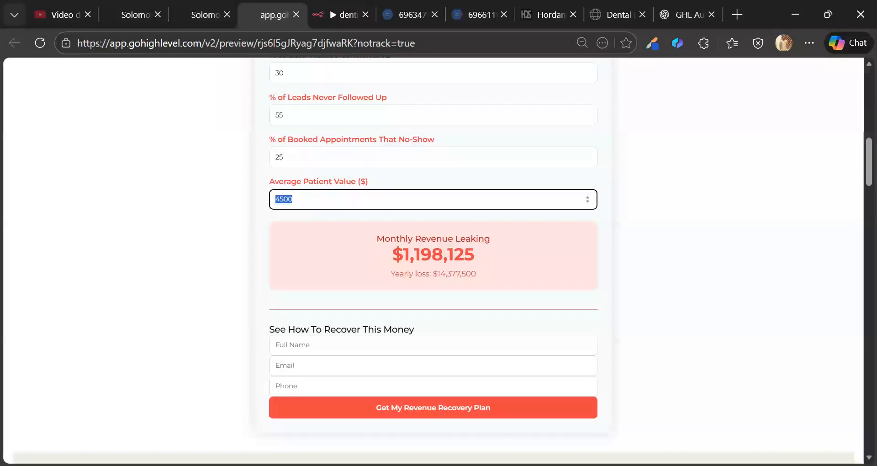
text(2500)
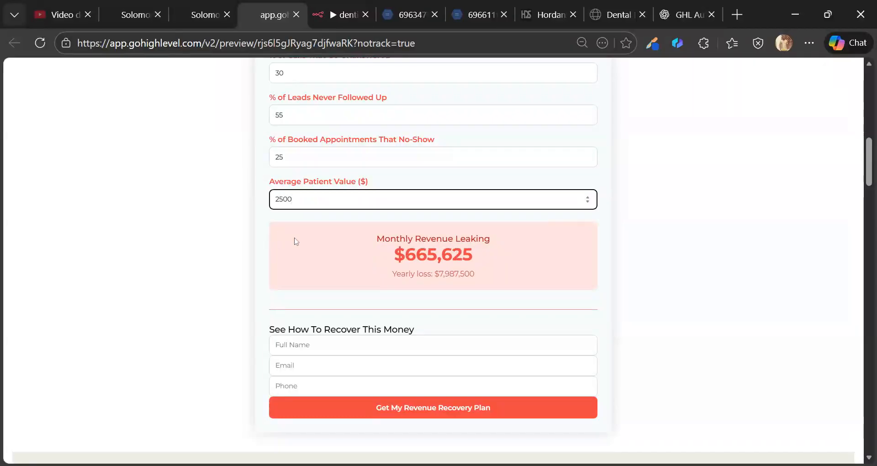
scroll(314, 232, up, 2)
scroll(313, 232, up, 3)
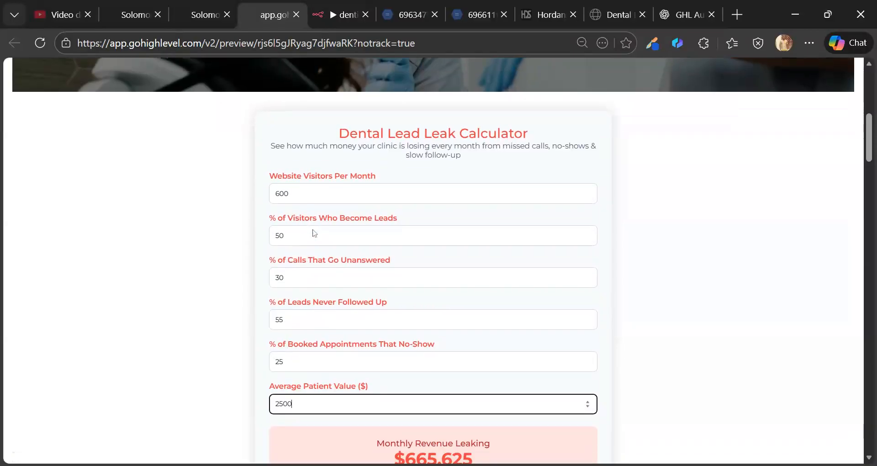
scroll(313, 232, down, 6)
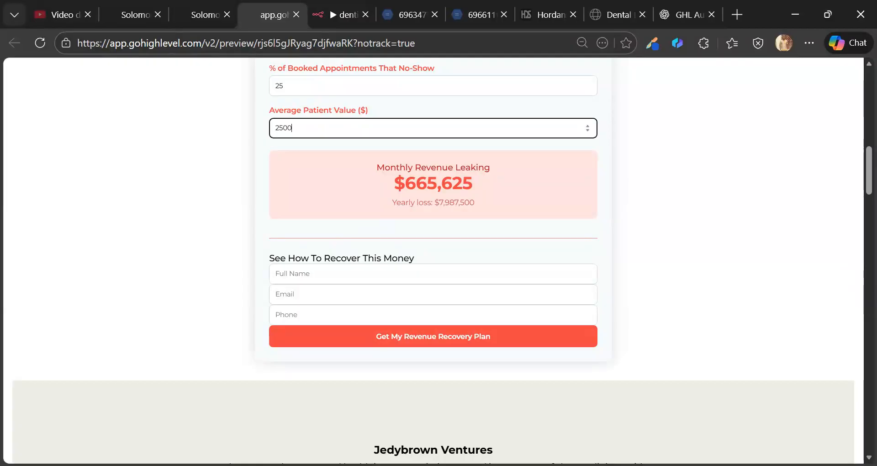
click(401, 338)
click(305, 274)
- Autofill the contact's full name, e-mail and phone in the recovery-plan form
key(Return)
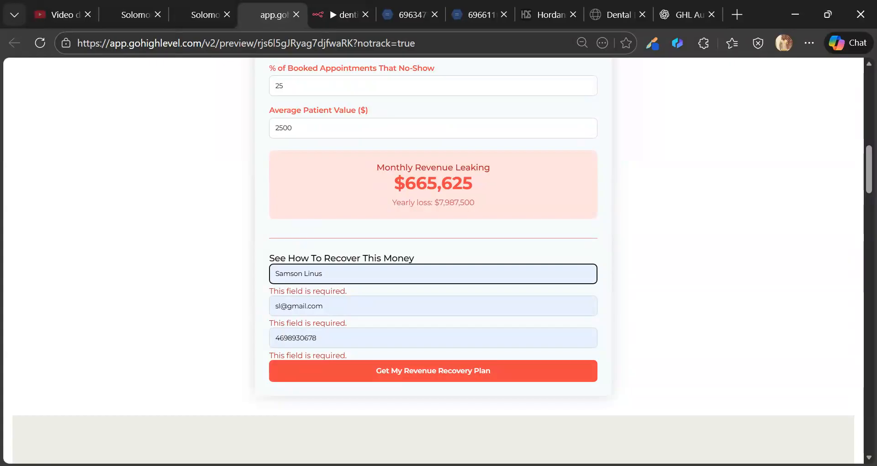
scroll(357, 309, down, 2)
click(302, 334)
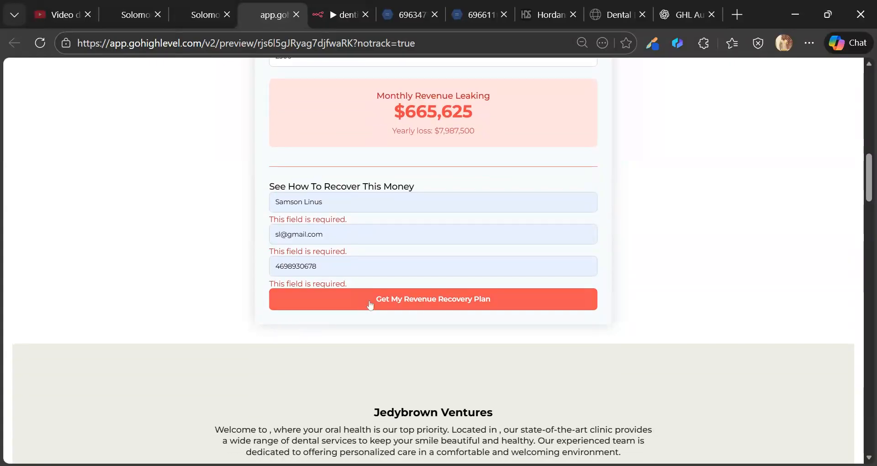
- Reload the n8n workflow and view its past executions
click(332, 24)
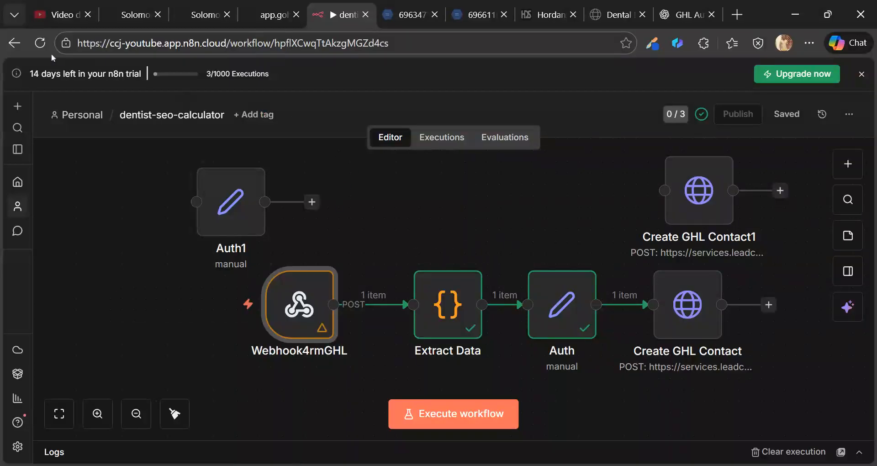
click(40, 43)
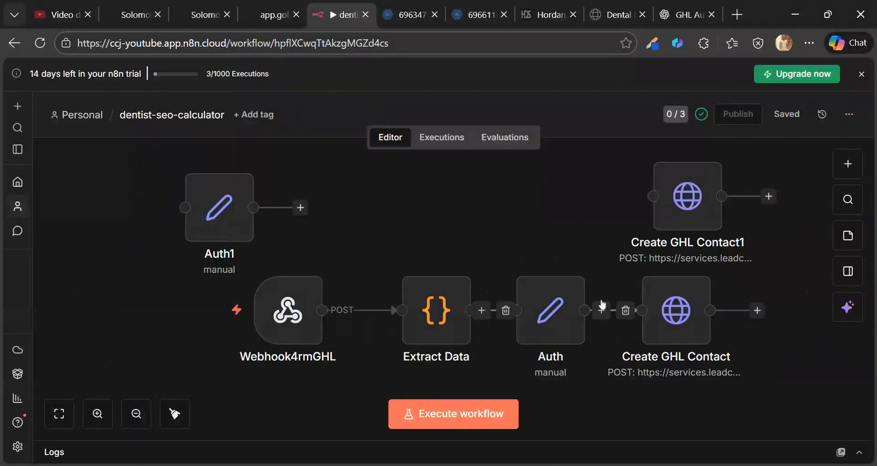
click(427, 142)
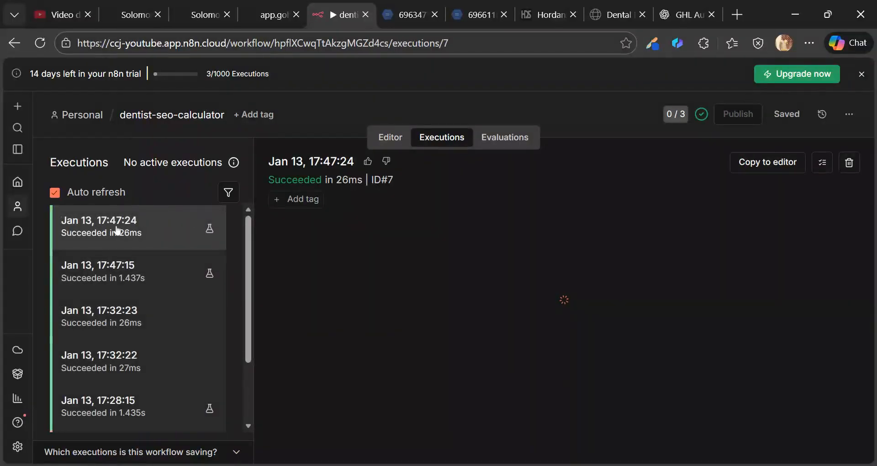
- Submit the filled recovery-plan form and return to the n8n executions
click(272, 13)
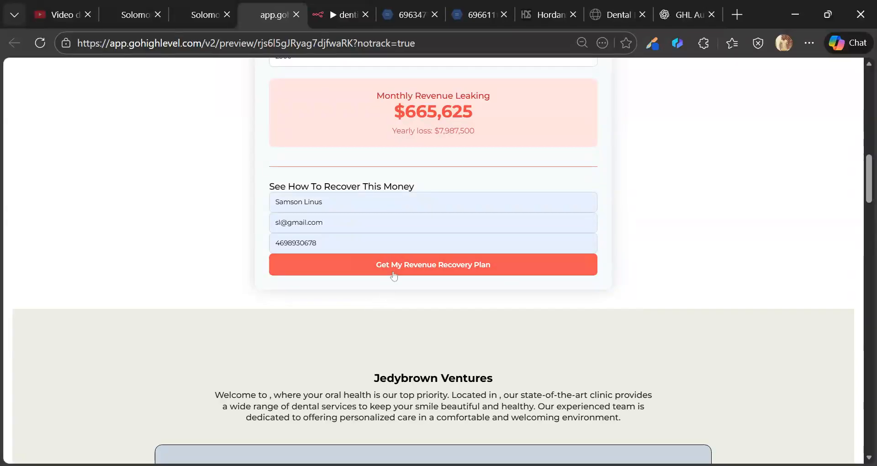
click(383, 266)
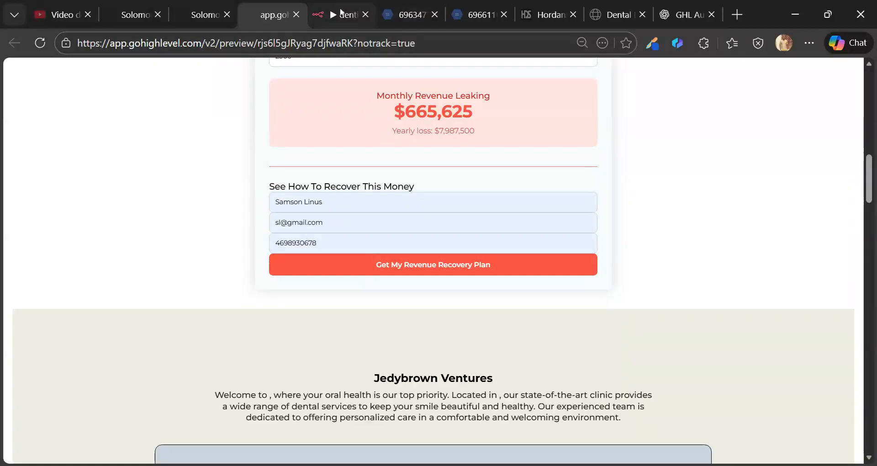
click(340, 13)
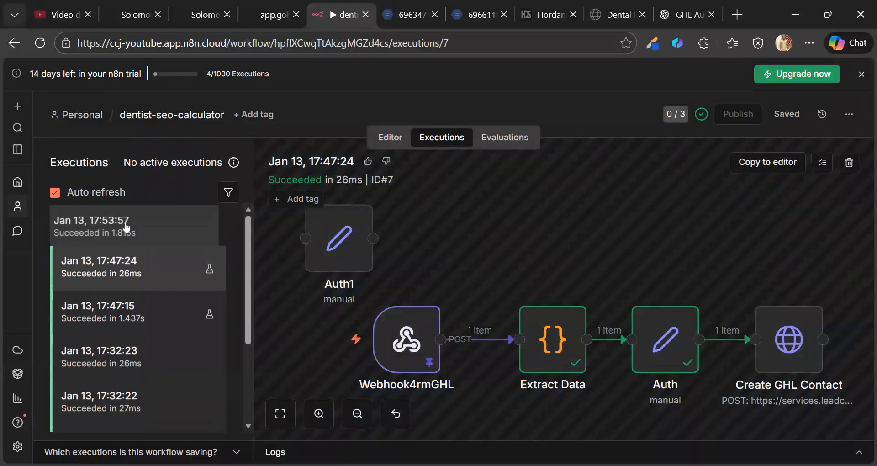
- Open the 17:53:57 execution #8 and review the Webhook4rmGHL node's received calculator and contact data
click(118, 230)
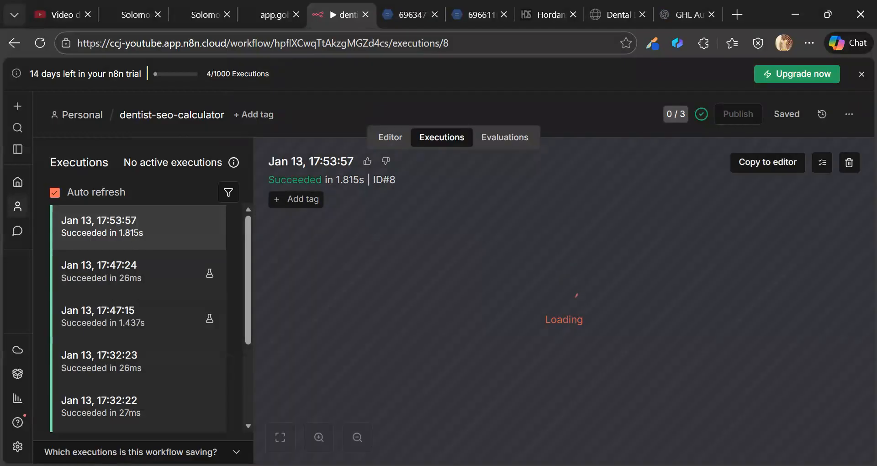
click(274, 15)
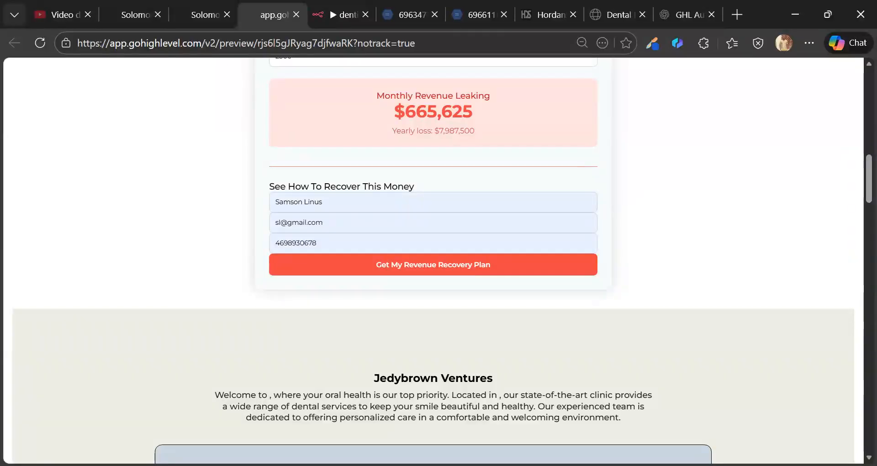
scroll(433, 259, up, 6)
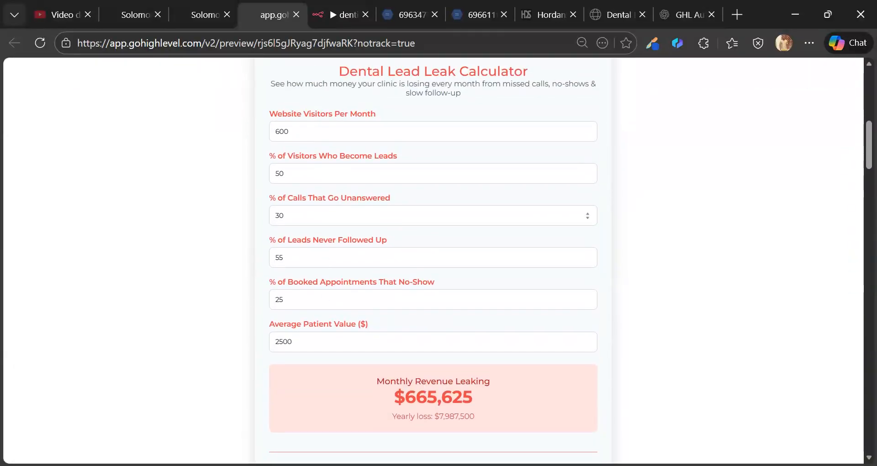
click(321, 14)
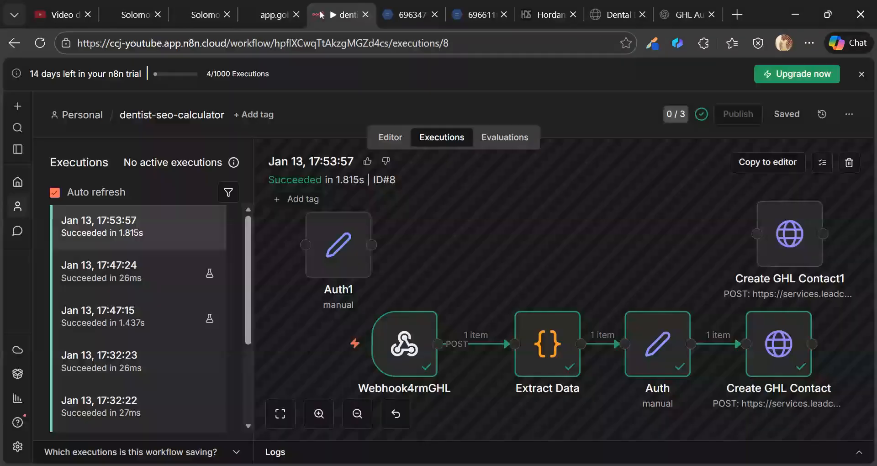
double_click(400, 341)
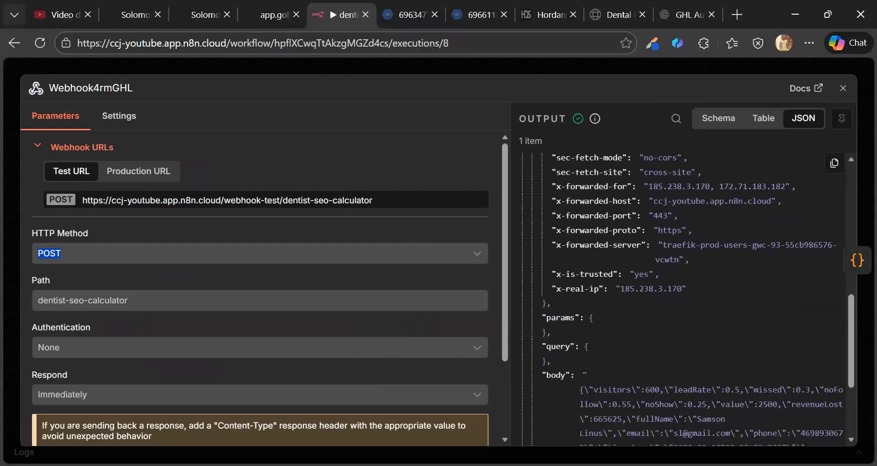
scroll(736, 257, down, 5)
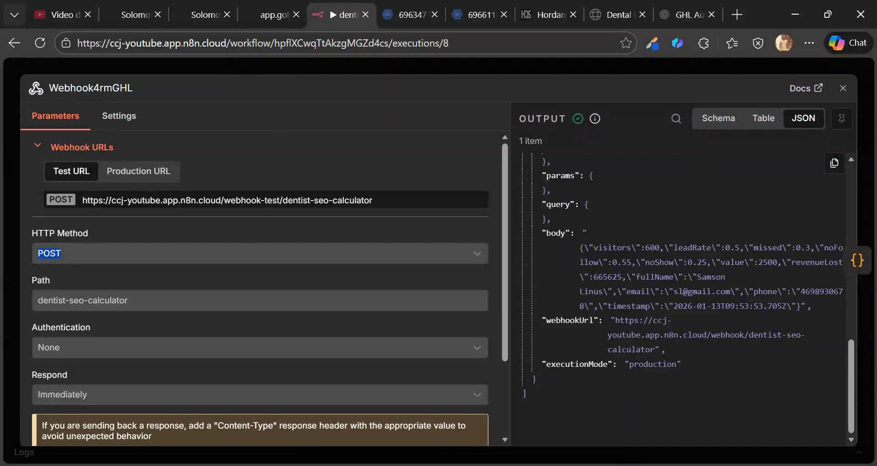
scroll(620, 294, up, 3)
click(531, 70)
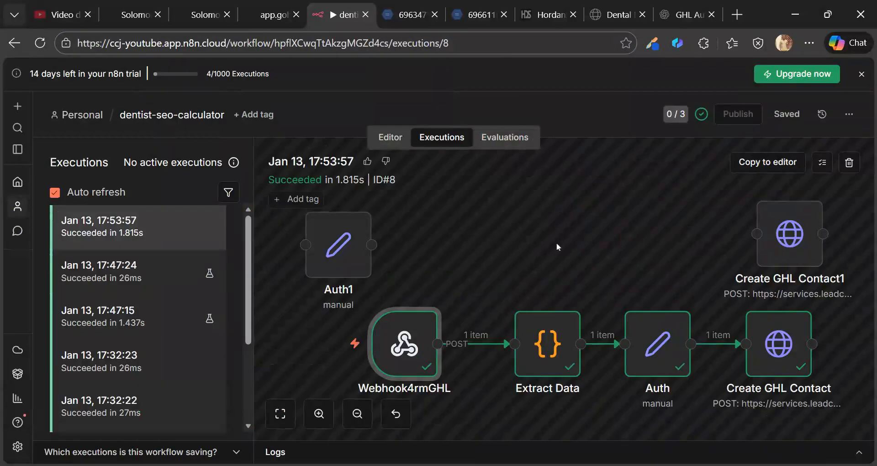
- Load the execution data into the editor, save, and connect Auth's output to Create GHL Contact1
click(744, 164)
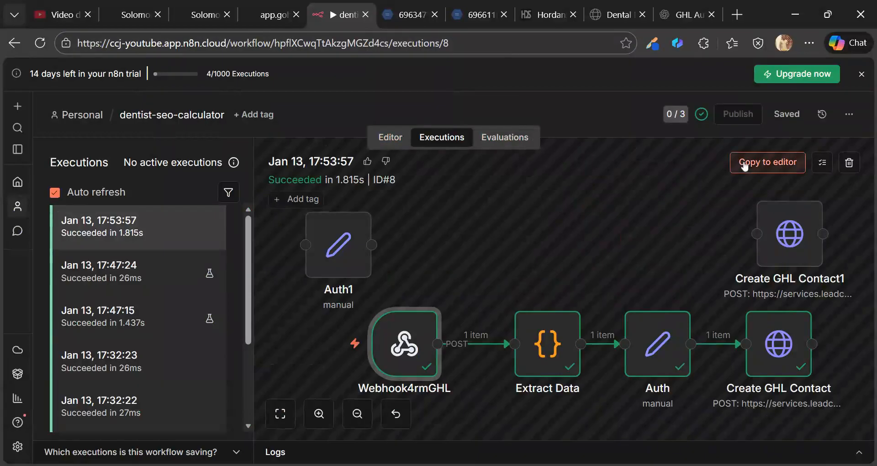
key(ctrl+s)
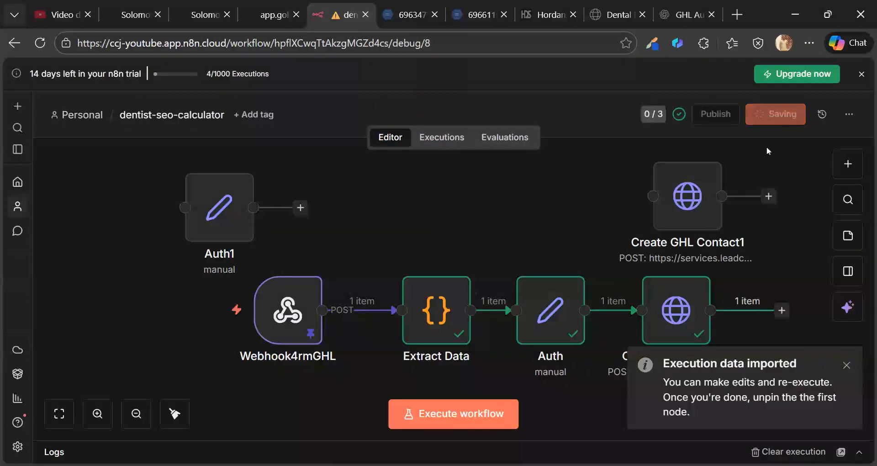
scroll(515, 217, down, 2)
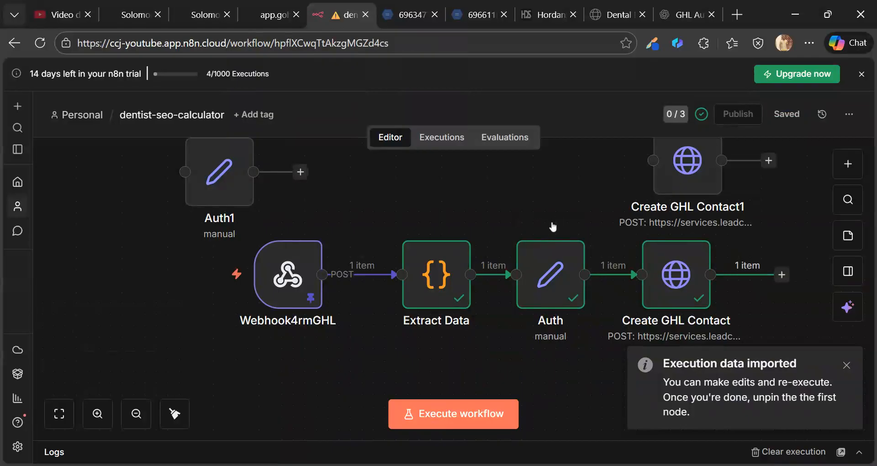
scroll(548, 226, up, 2)
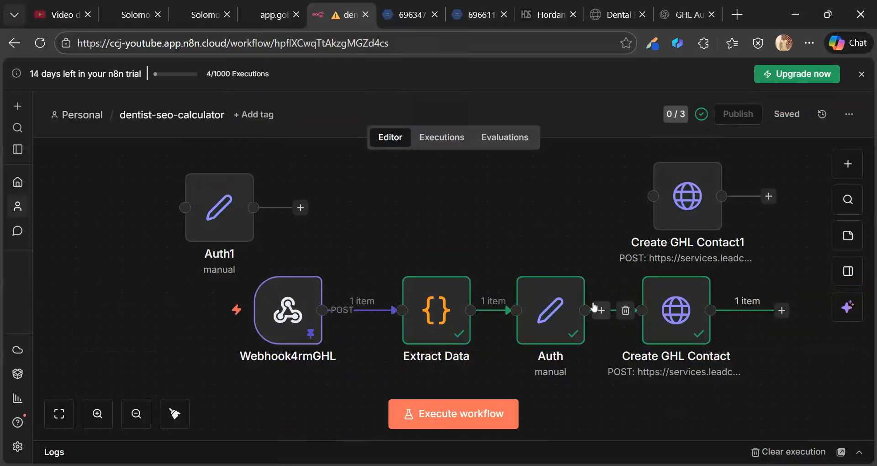
drag(585, 310, 673, 203)
click(674, 204)
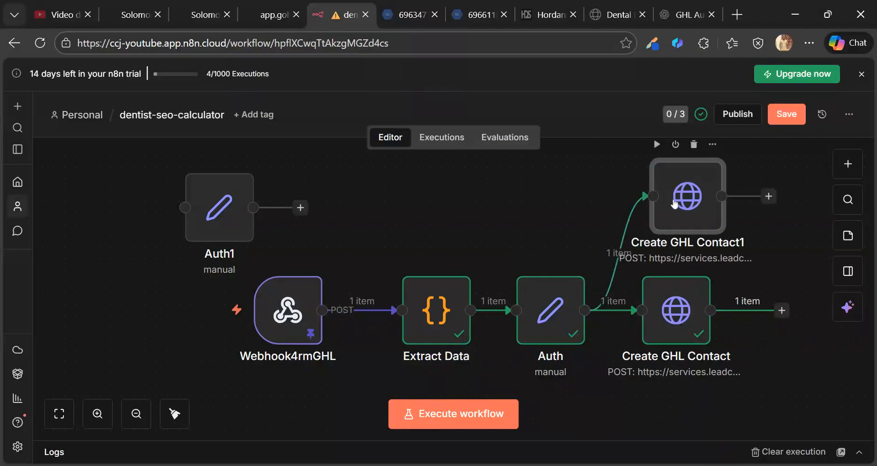
- Keep Create GHL Contact1's method on POST and review its Accept, Authorization and Version headers
double_click(675, 203)
click(530, 191)
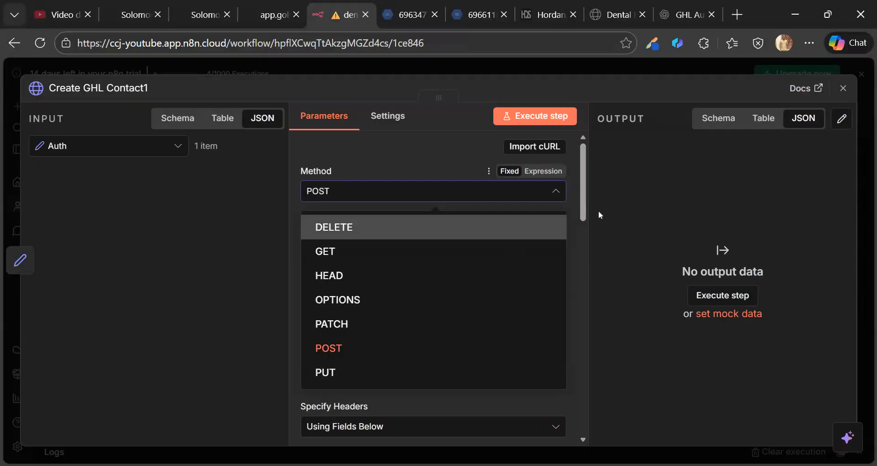
click(600, 215)
scroll(562, 280, down, 3)
scroll(562, 280, up, 4)
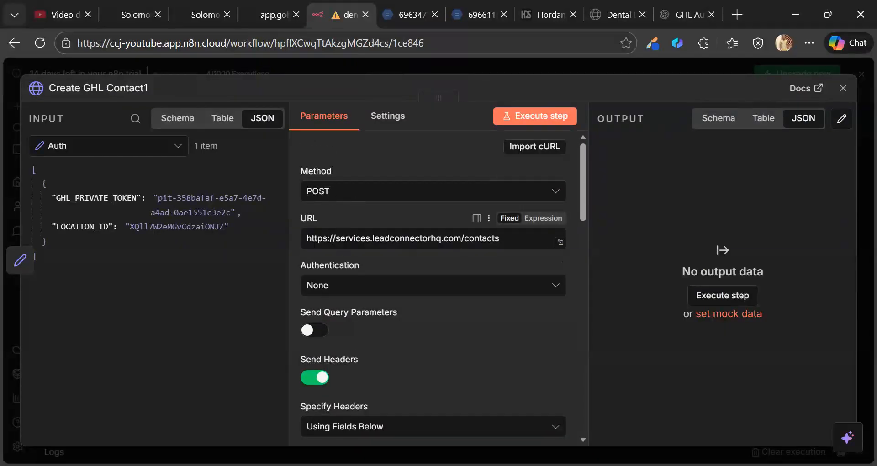
scroll(432, 288, down, 3)
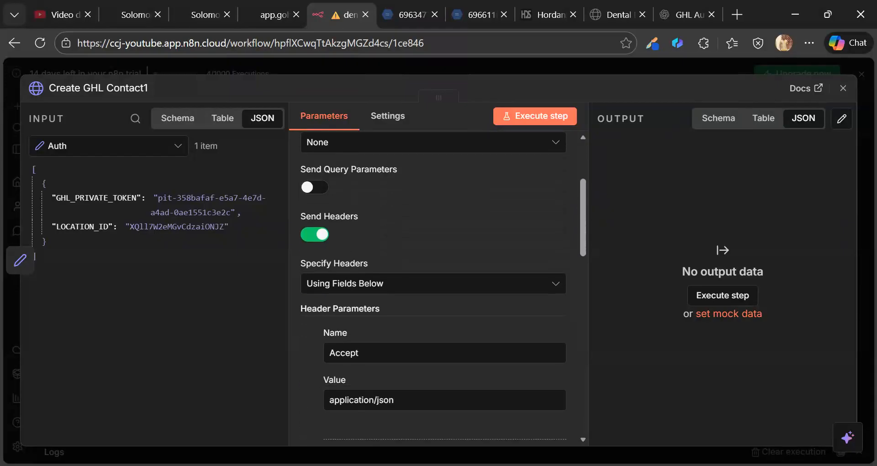
scroll(372, 283, down, 2)
scroll(324, 219, up, 2)
scroll(324, 218, down, 3)
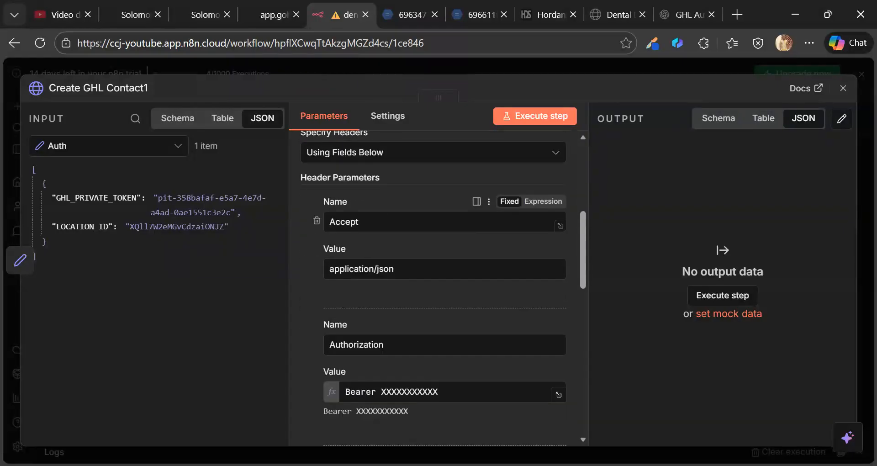
scroll(324, 218, down, 2)
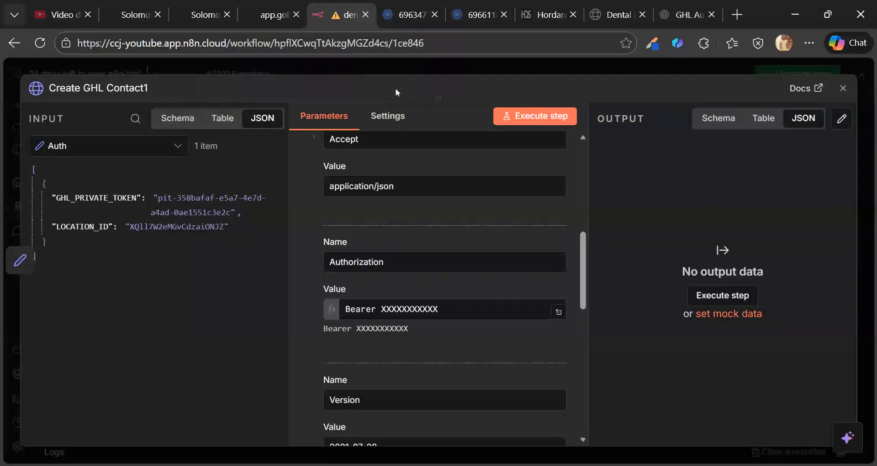
- Close the node settings and save the workflow
click(421, 70)
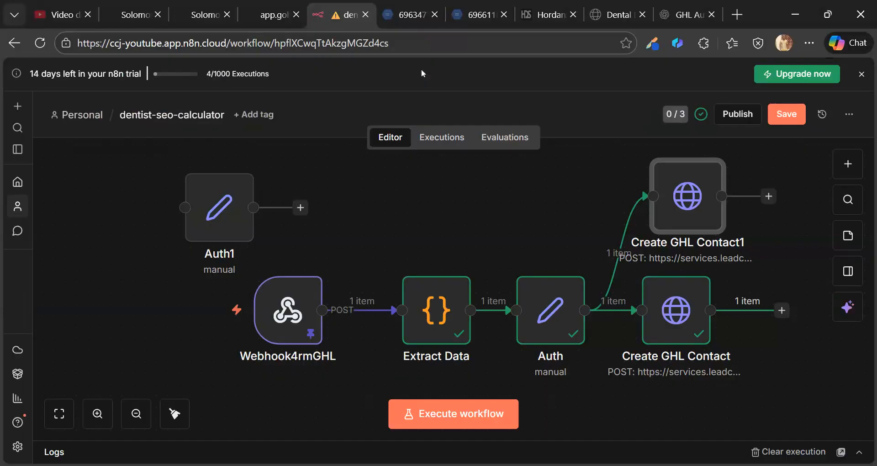
mouse_move(608, 274)
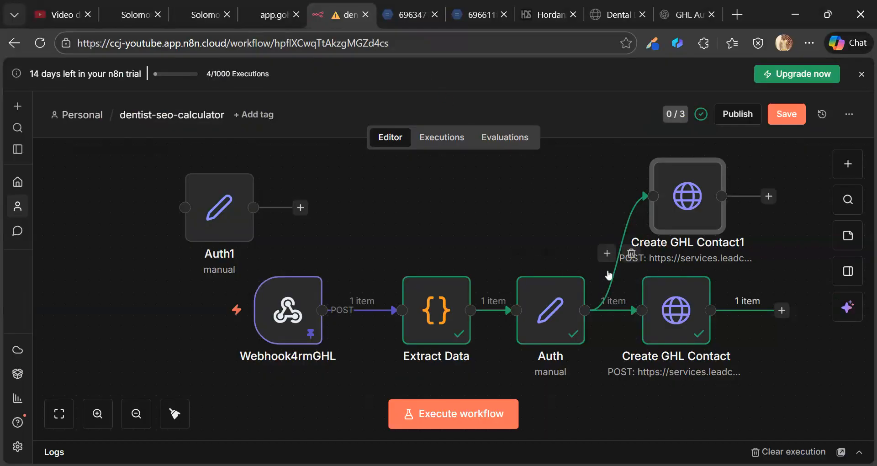
click(793, 116)
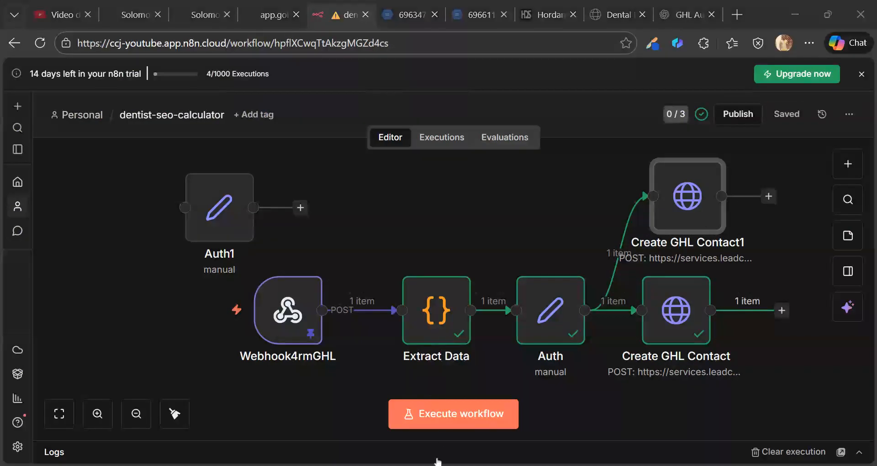
- Replace the Bearer placeholder in Create GHL Contact1's Authorization header with GHL_PRIVATE_TOKEN from Auth
key(Return)
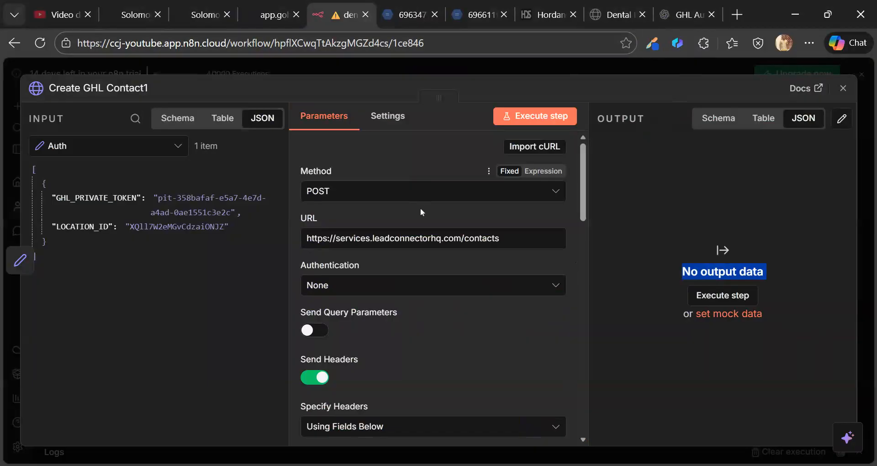
scroll(368, 287, down, 8)
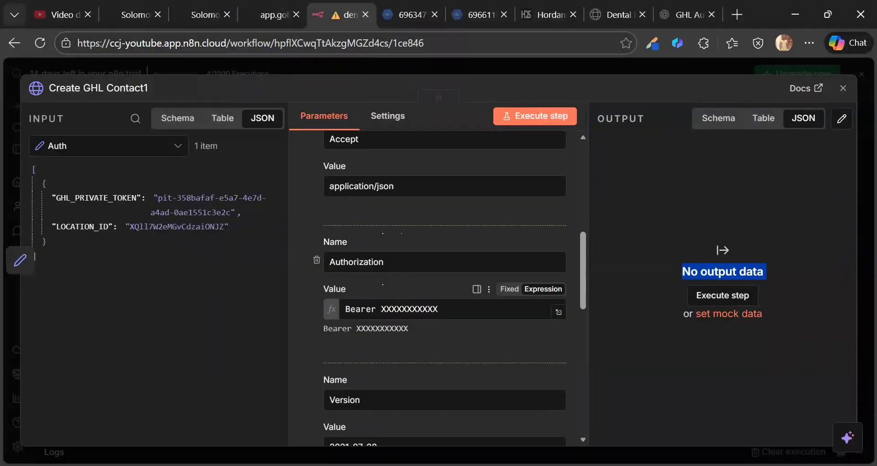
drag(439, 309, 377, 310)
key(BackSpace)
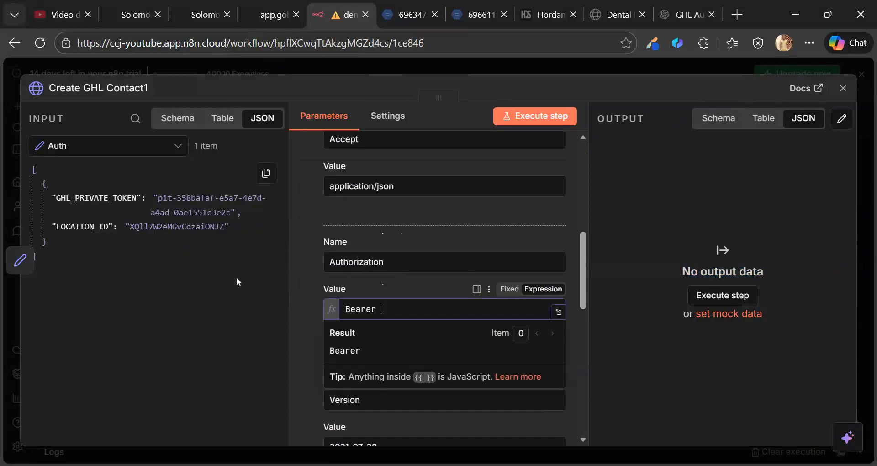
drag(90, 200, 393, 304)
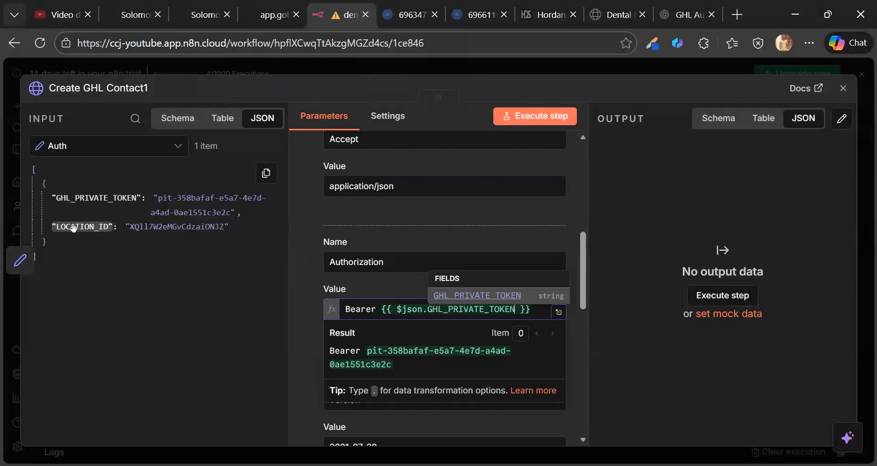
scroll(443, 274, down, 2)
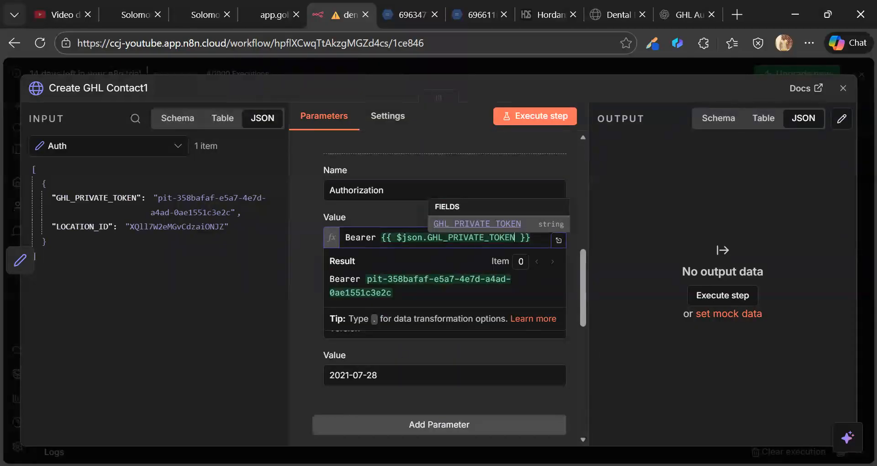
scroll(456, 360, down, 3)
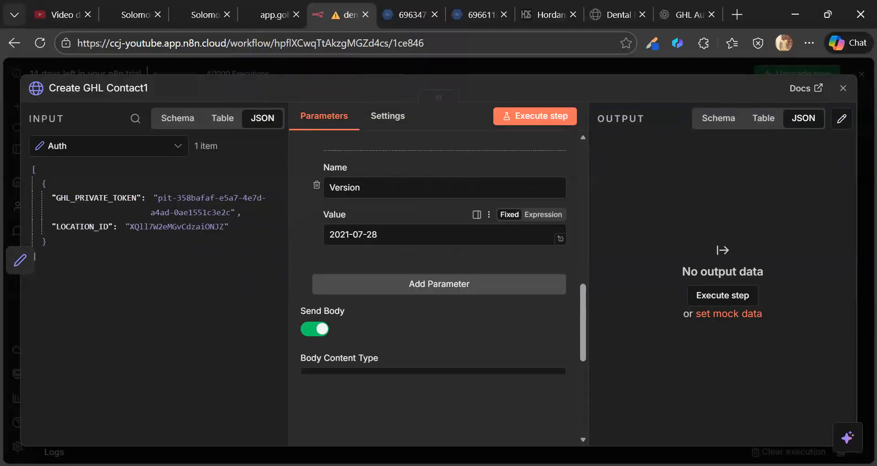
scroll(439, 315, down, 2)
scroll(448, 309, down, 3)
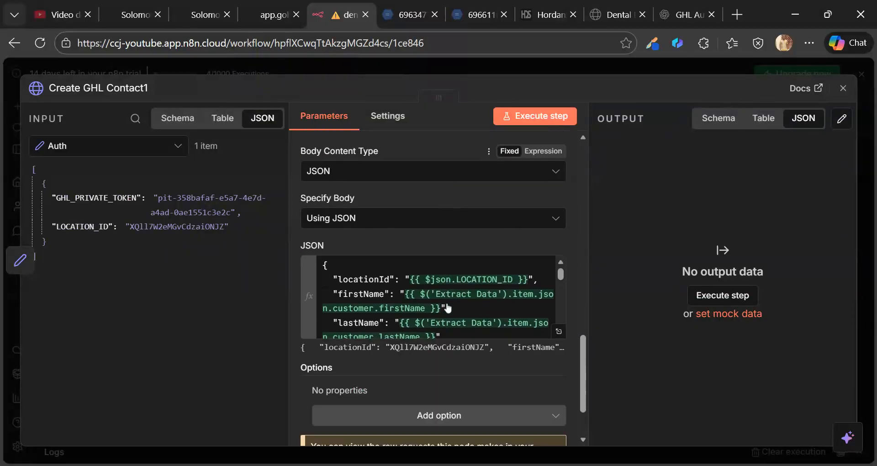
click(559, 322)
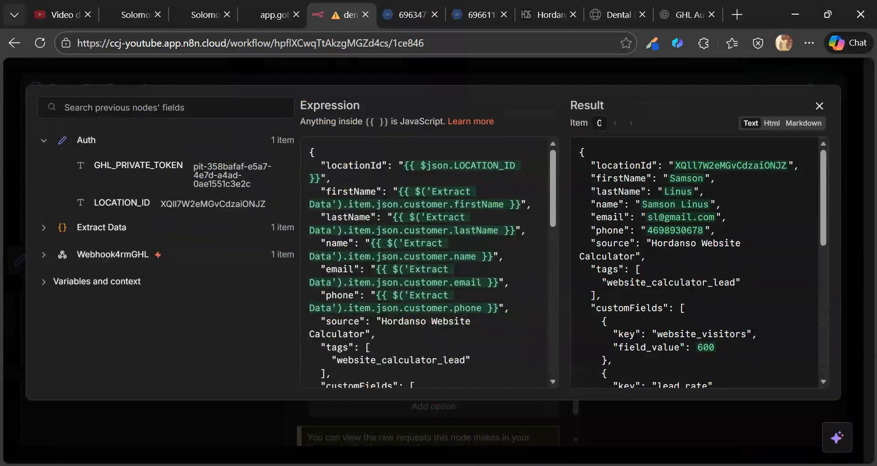
click(43, 140)
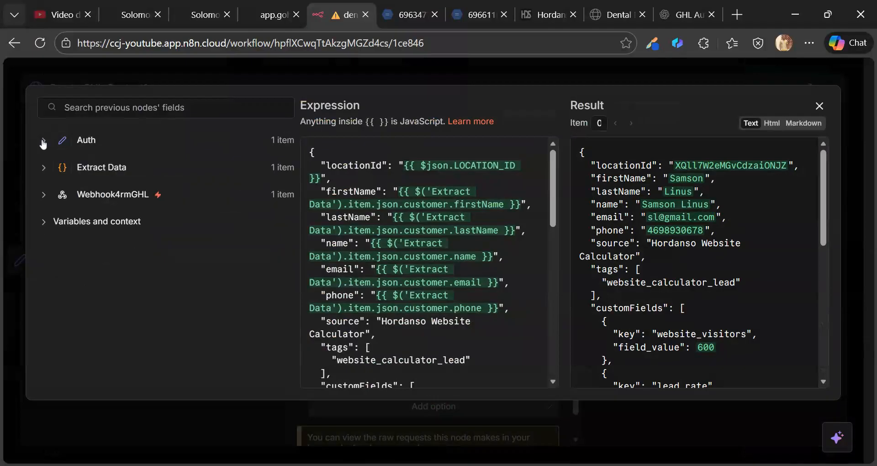
click(95, 167)
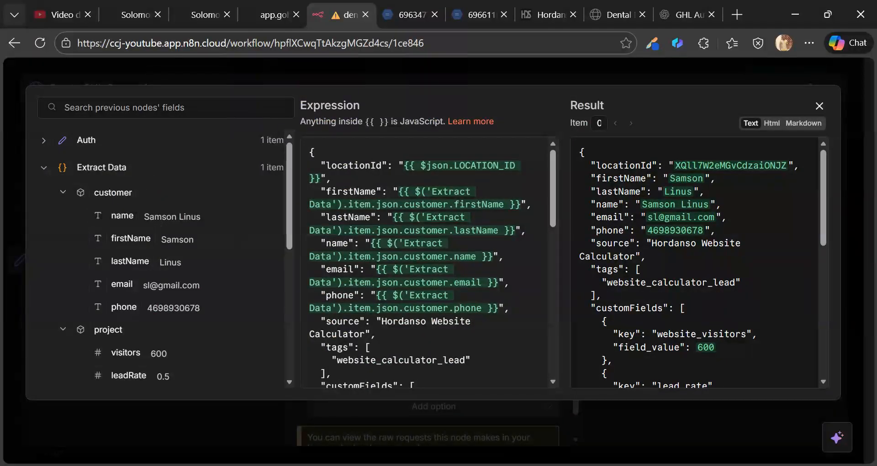
click(45, 140)
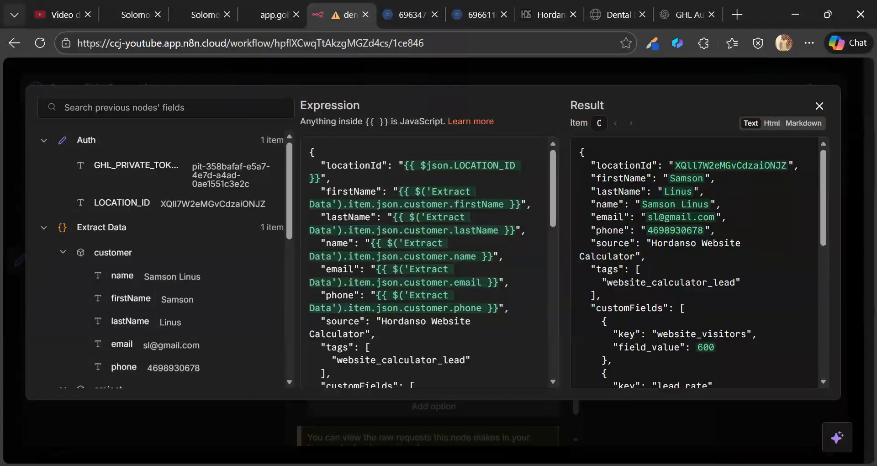
scroll(430, 262, down, 5)
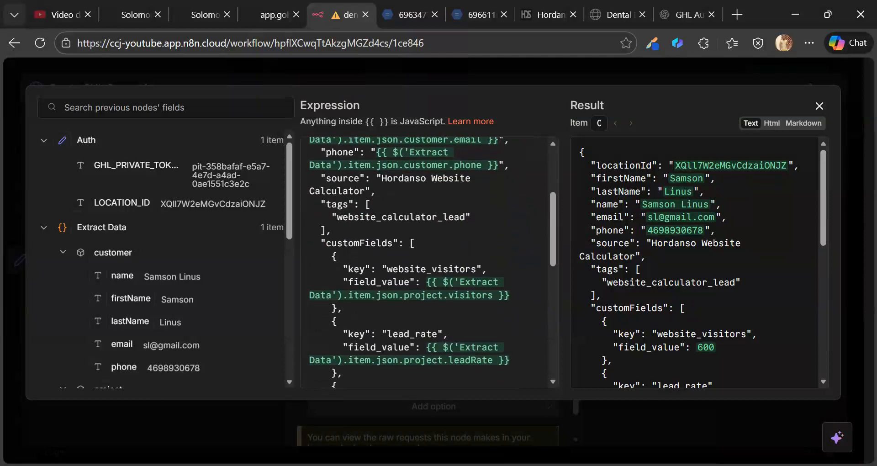
scroll(429, 263, down, 5)
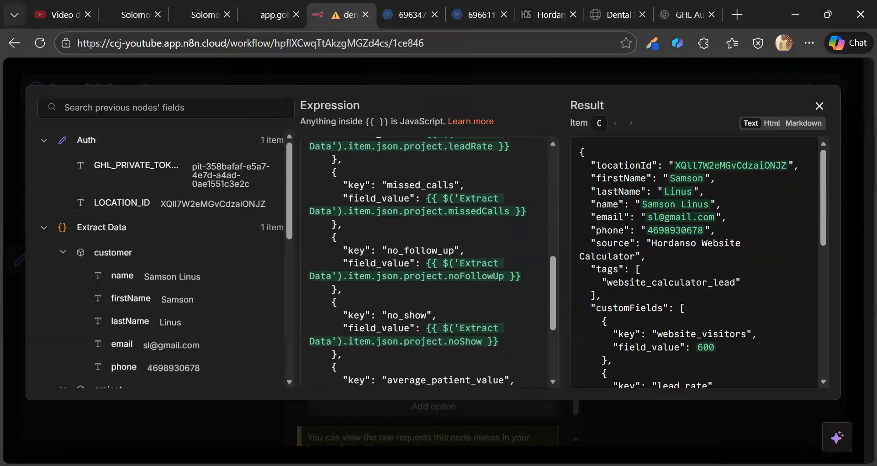
scroll(429, 262, down, 4)
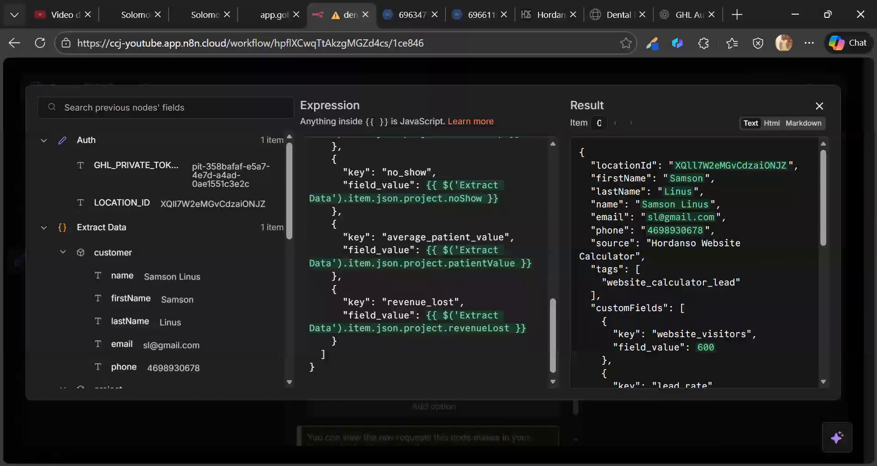
scroll(694, 262, down, 8)
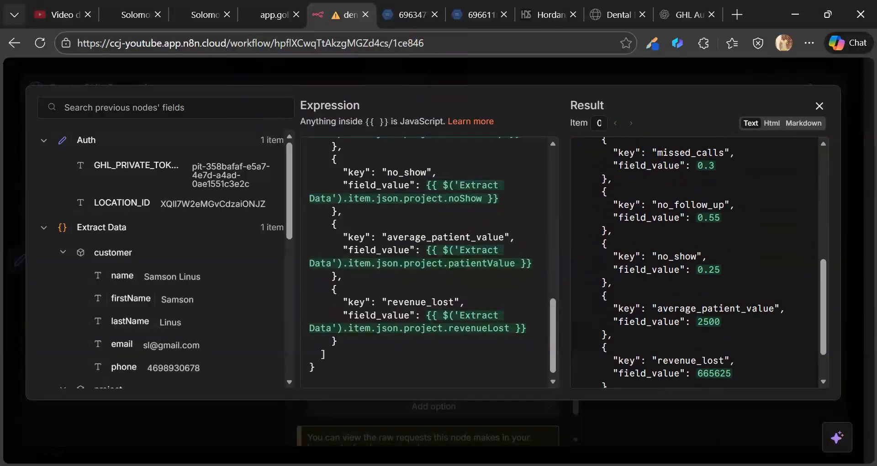
scroll(694, 262, down, 2)
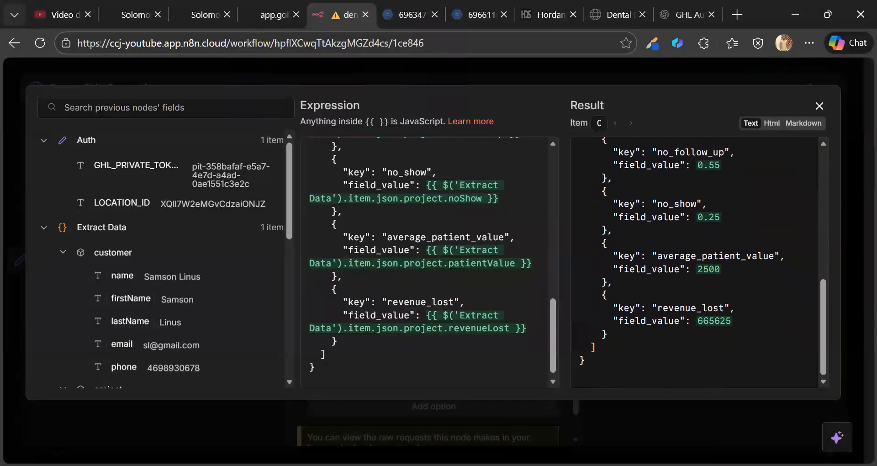
scroll(695, 263, up, 2)
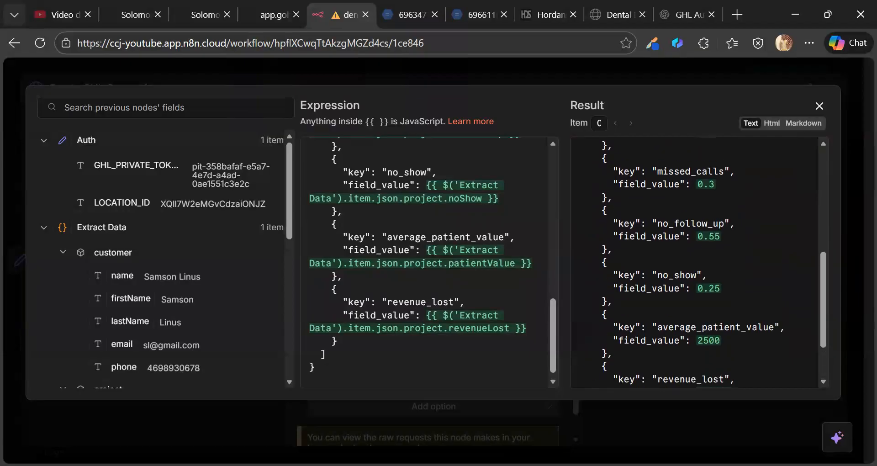
click(818, 107)
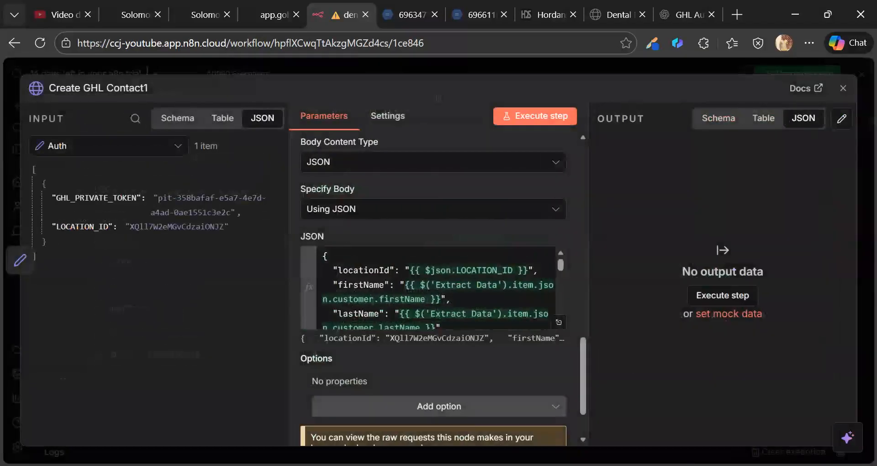
- Close the Create GHL Contact1 panel and save the dentist-seo-calculator canvas
click(609, 76)
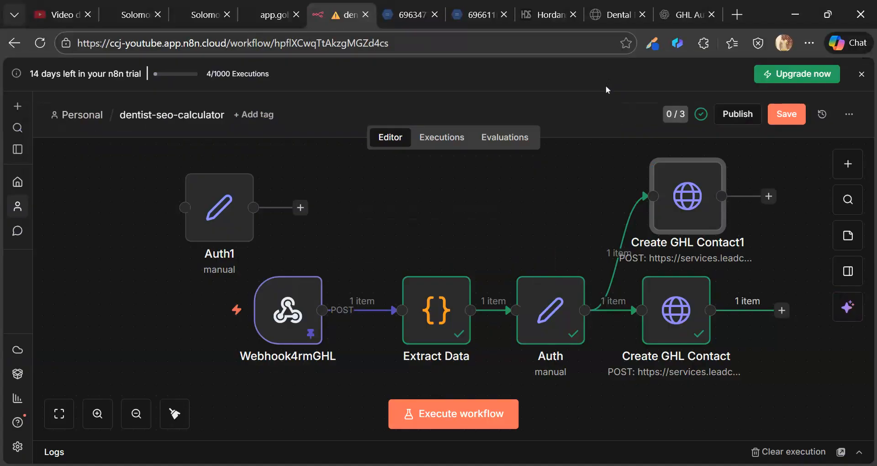
click(781, 115)
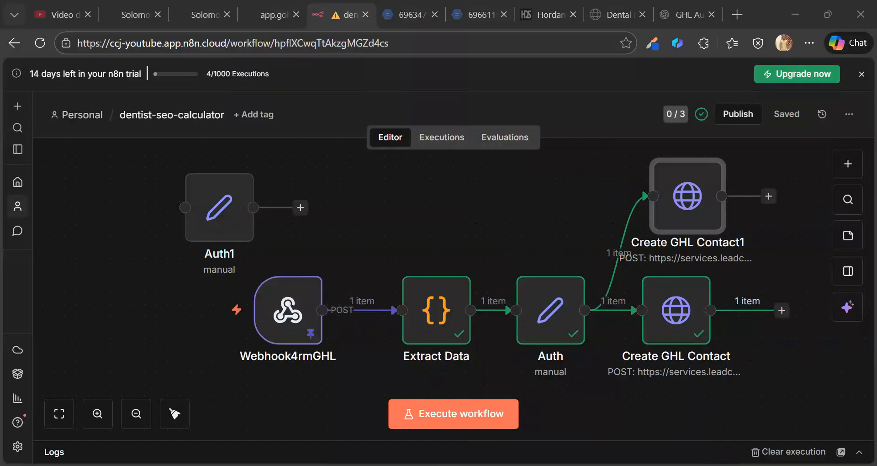
mouse_move(685, 199)
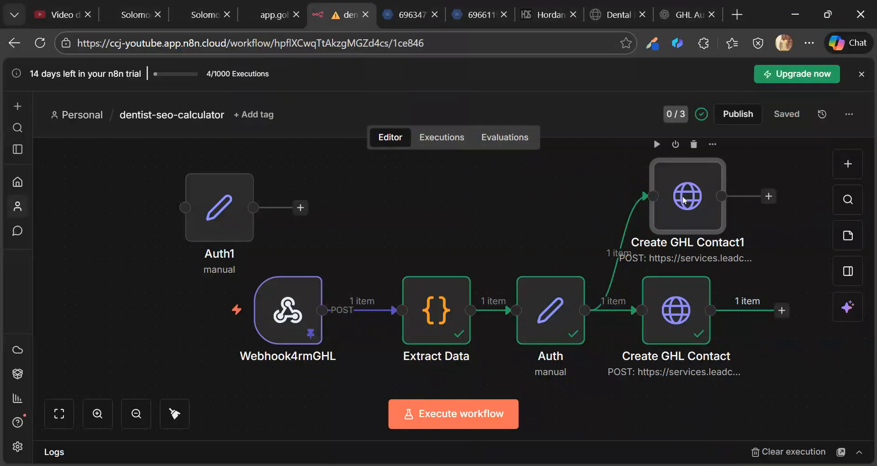
- Open the Create GHL Contact1 node's settings and scroll down to its JSON body
double_click(684, 200)
scroll(454, 266, down, 5)
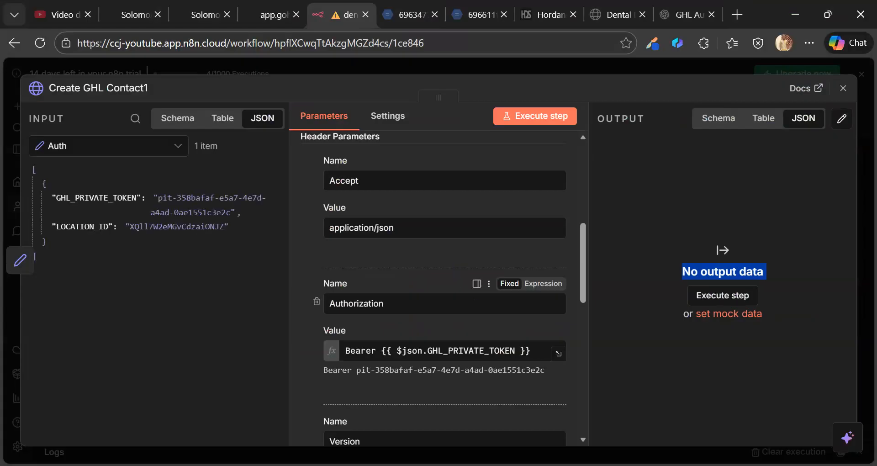
scroll(481, 311, down, 6)
scroll(484, 314, down, 5)
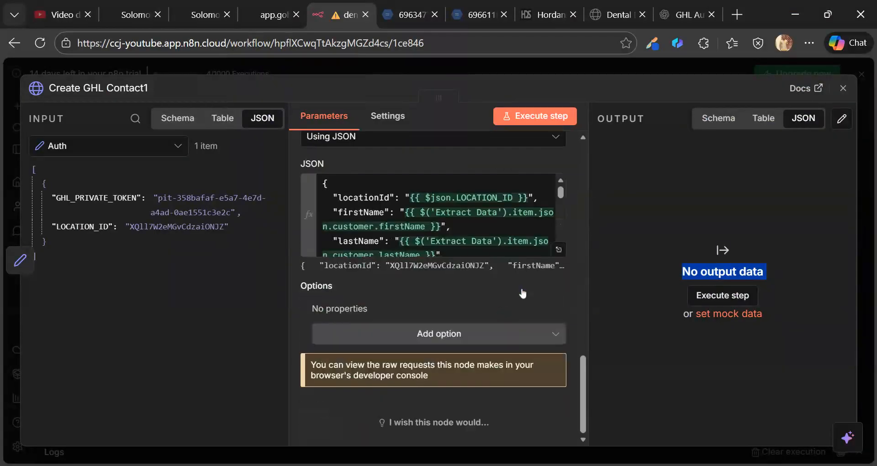
- Review the full JSON body expression with its resolved lead values, then bring up the Dental calculator page
click(552, 250)
scroll(509, 267, down, 1)
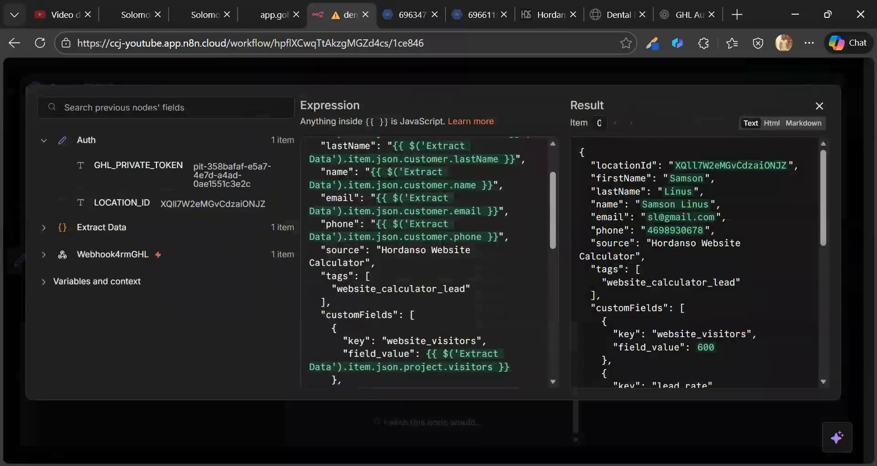
scroll(429, 262, down, 2)
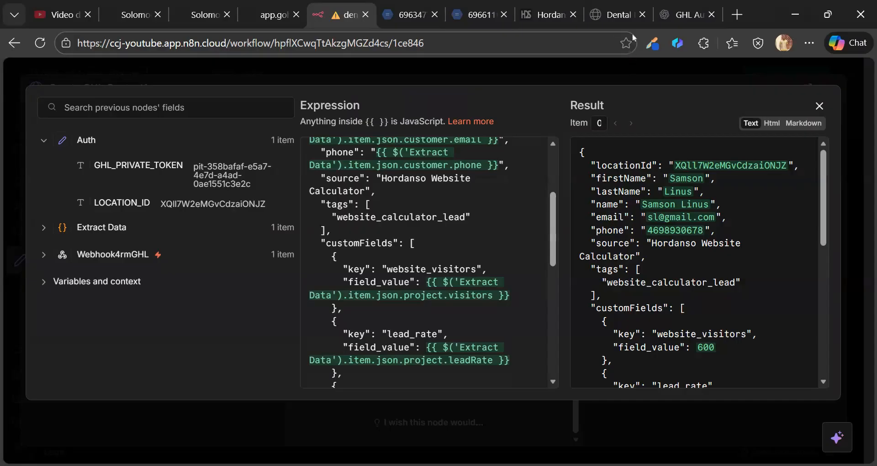
click(602, 15)
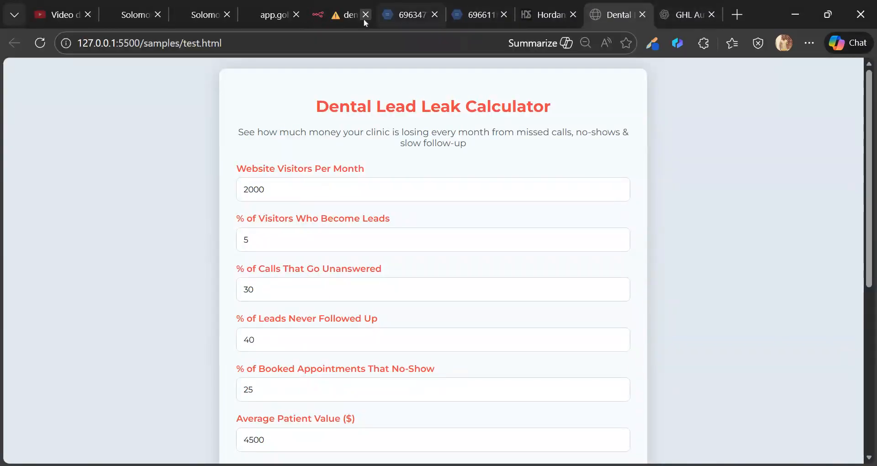
- Check the calculator preview filled with test values, then return to the calculator page in the page builder
click(257, 17)
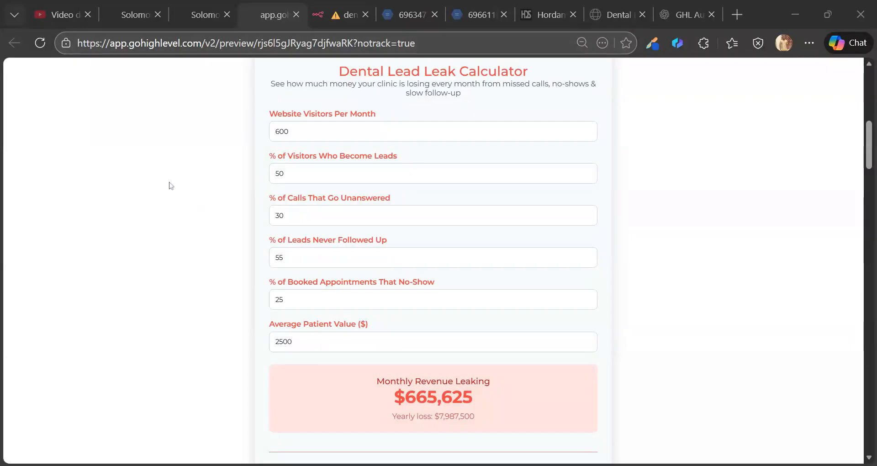
click(147, 147)
click(122, 13)
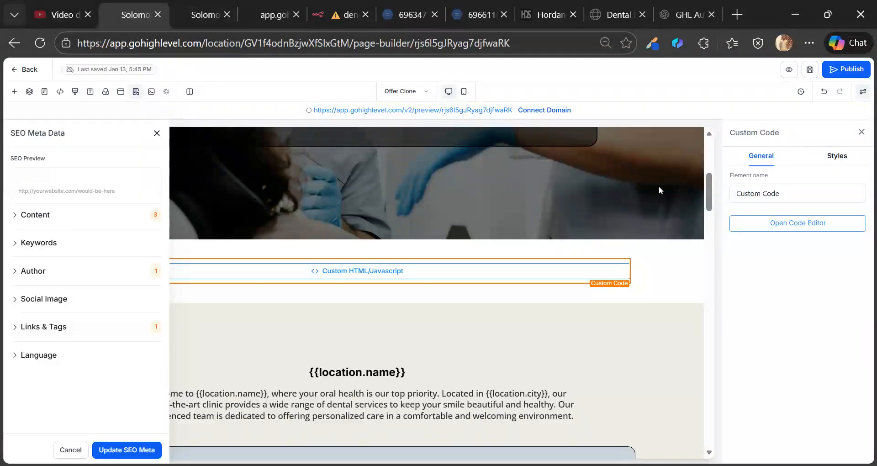
- Set the Whitening section's 1st Column background image to a newly uploaded Screenshot 2026-01-13 180015.png
scroll(549, 259, down, 5)
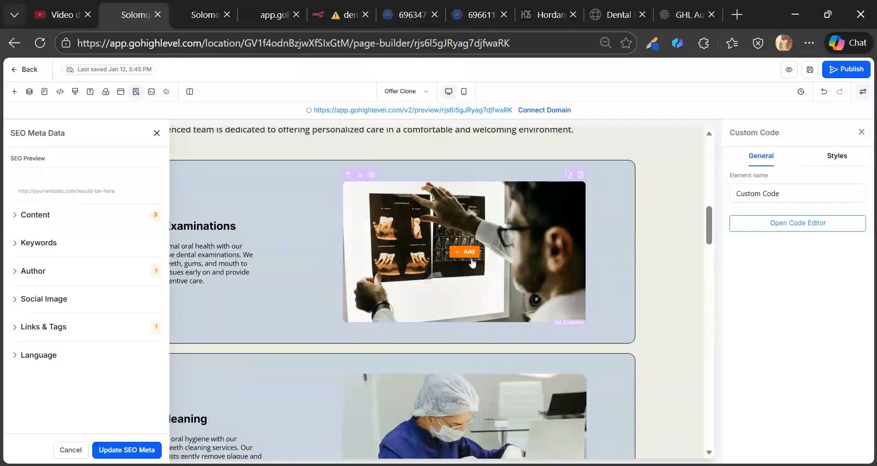
scroll(445, 252, down, 3)
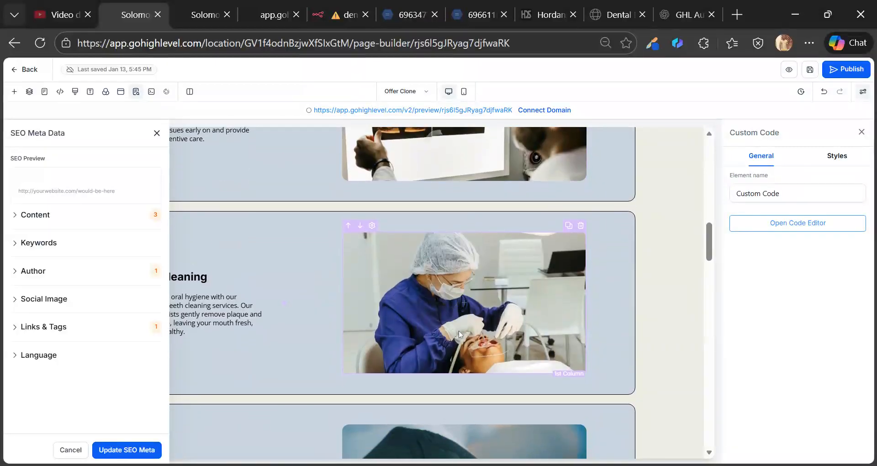
scroll(458, 330, down, 5)
click(459, 245)
click(792, 248)
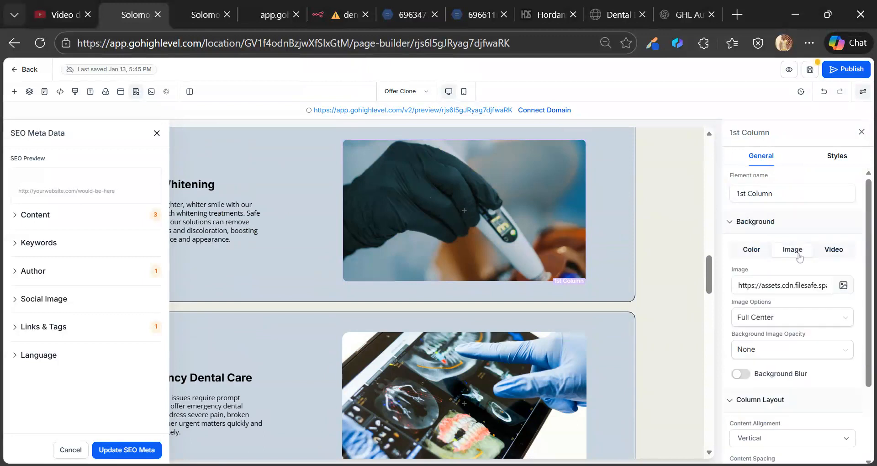
click(843, 286)
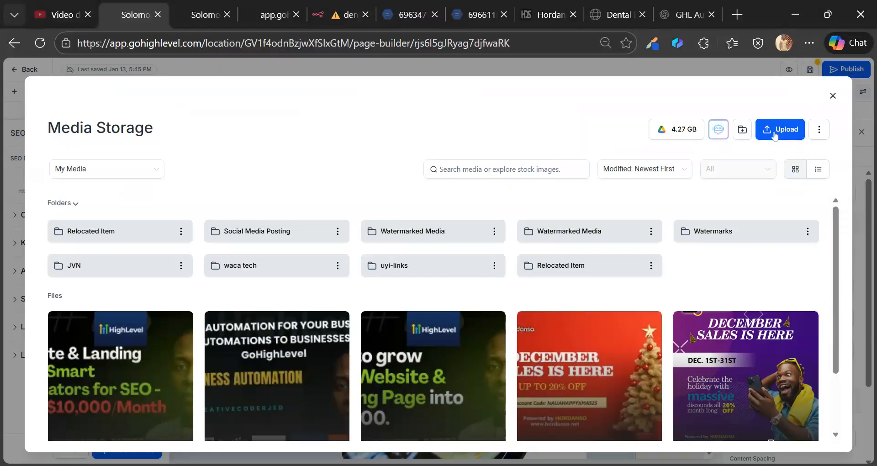
click(775, 132)
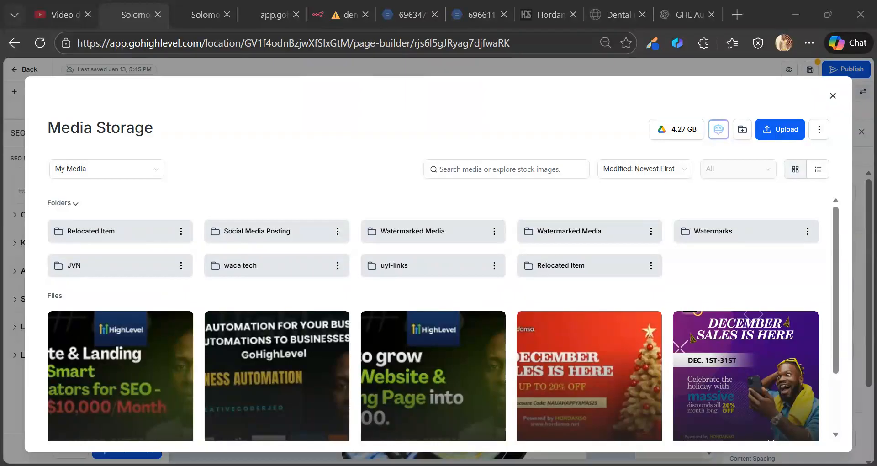
double_click(264, 248)
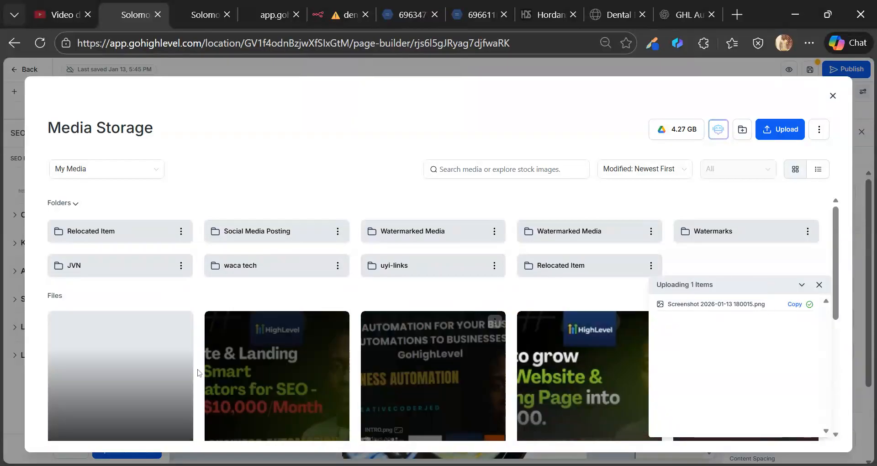
click(111, 385)
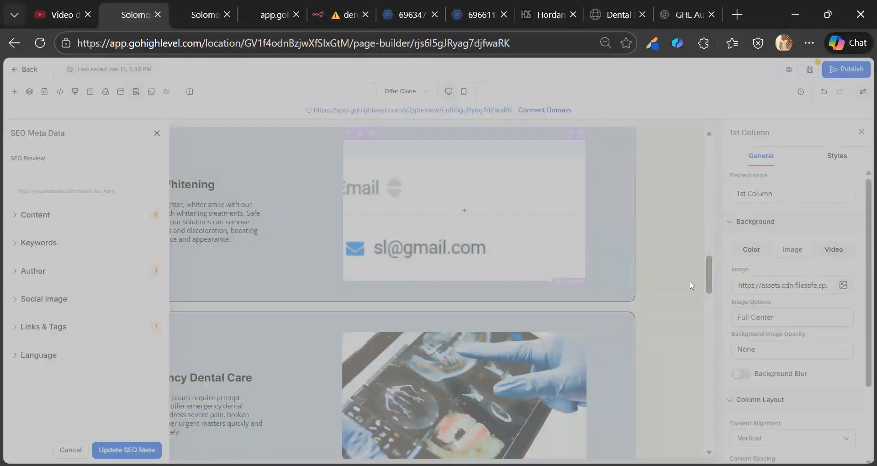
- Leave the page builder for the funnels list and return to the n8n workflow
click(789, 290)
click(13, 43)
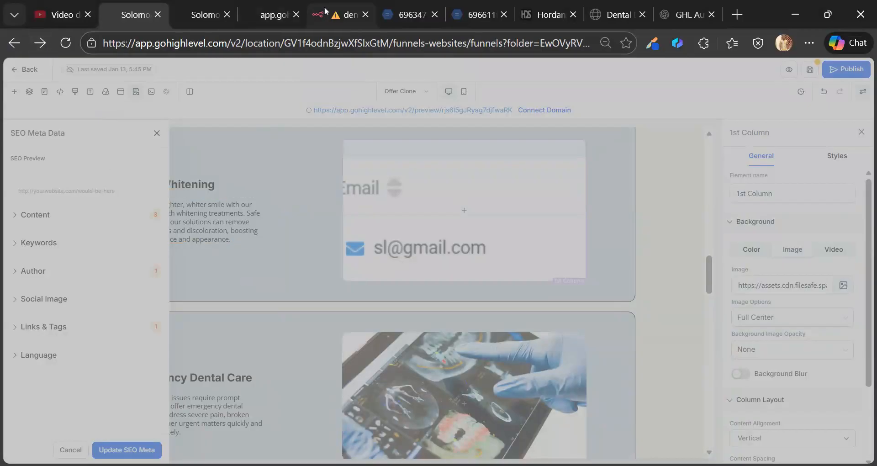
click(338, 14)
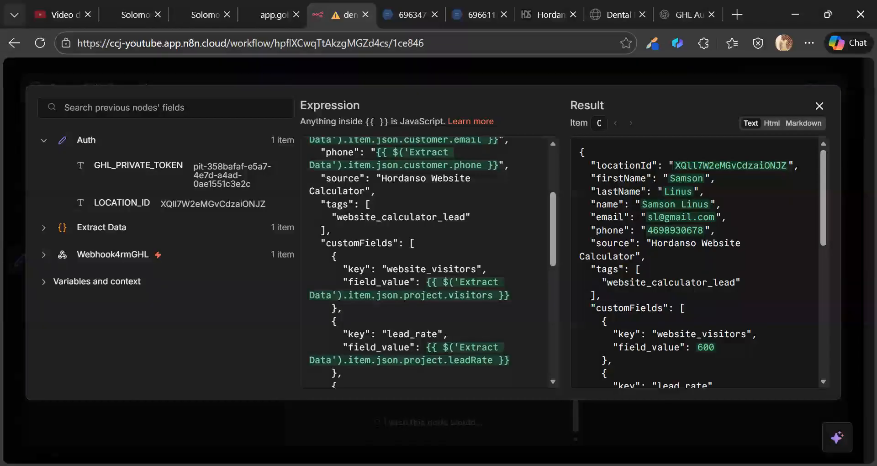
- Close the expression view and Create GHL Contact1 panel, then open the Private Integrations scopes page
click(675, 77)
key(Escape)
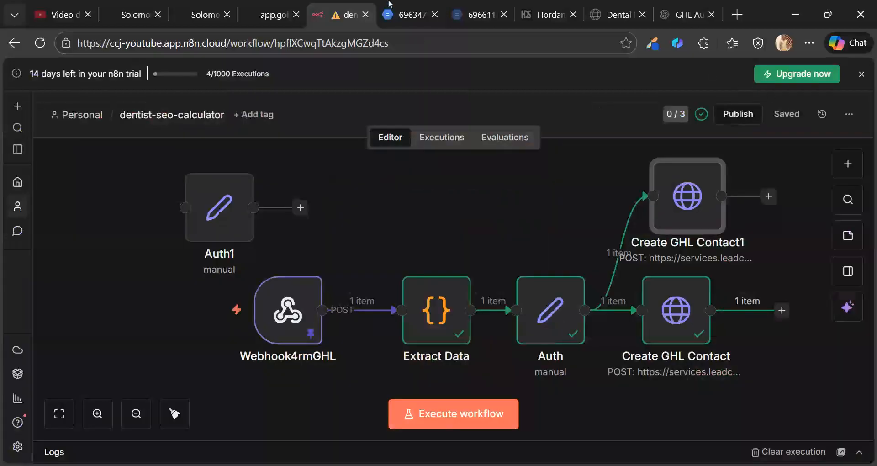
click(253, 5)
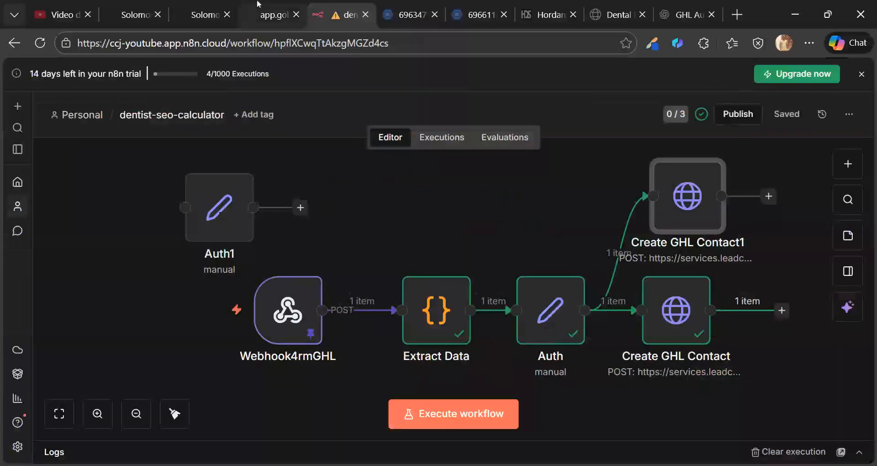
click(201, 15)
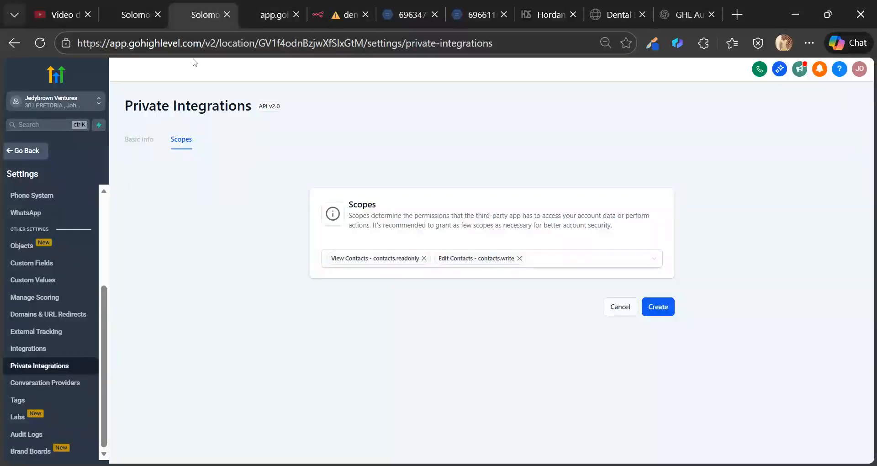
- In Media Storage, preview Screenshot 2026-01-13 180015.png and copy its public link
click(127, 5)
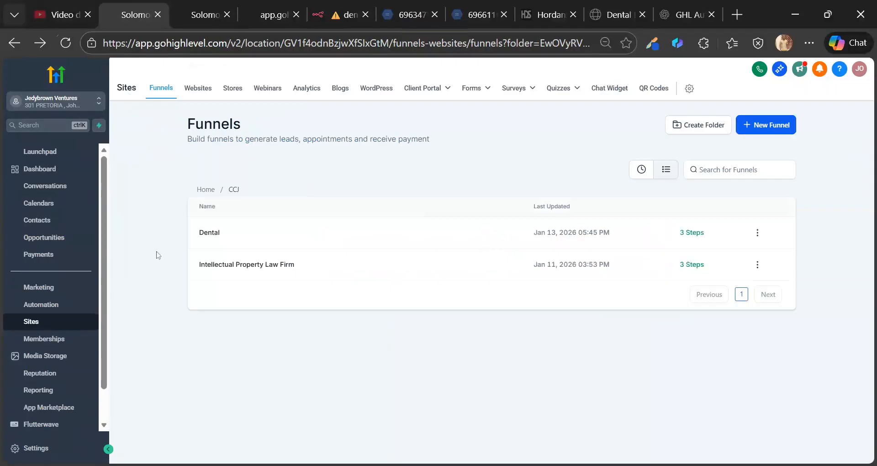
click(45, 361)
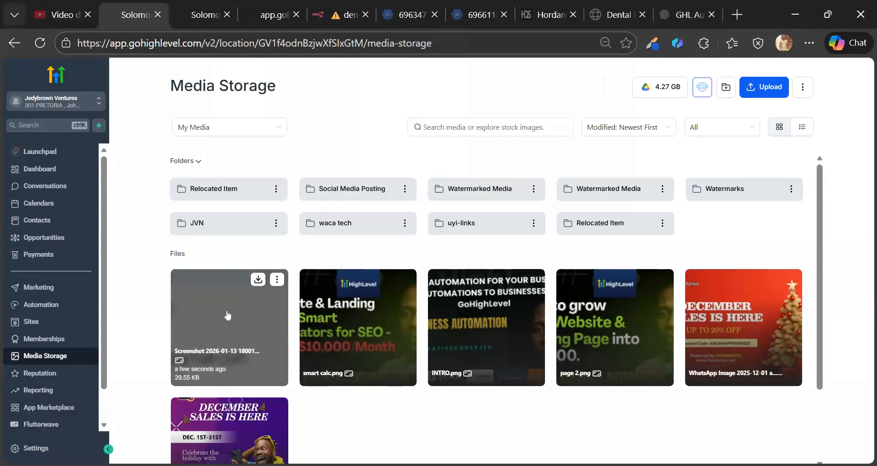
scroll(228, 315, down, 2)
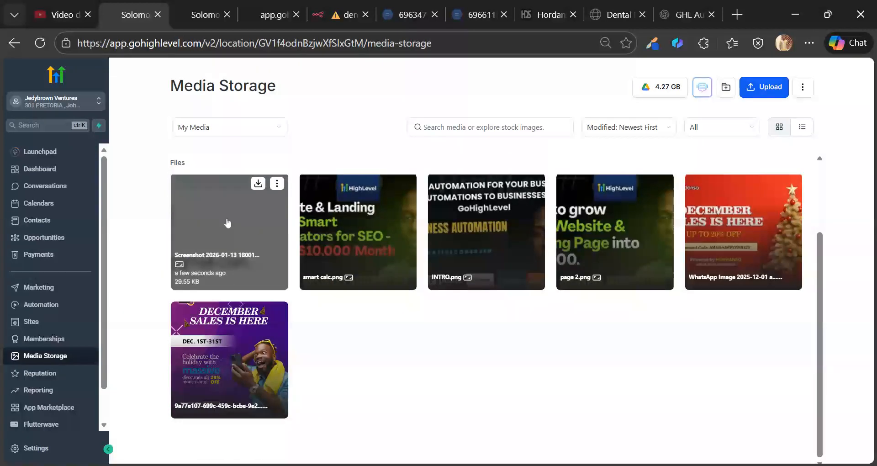
click(227, 237)
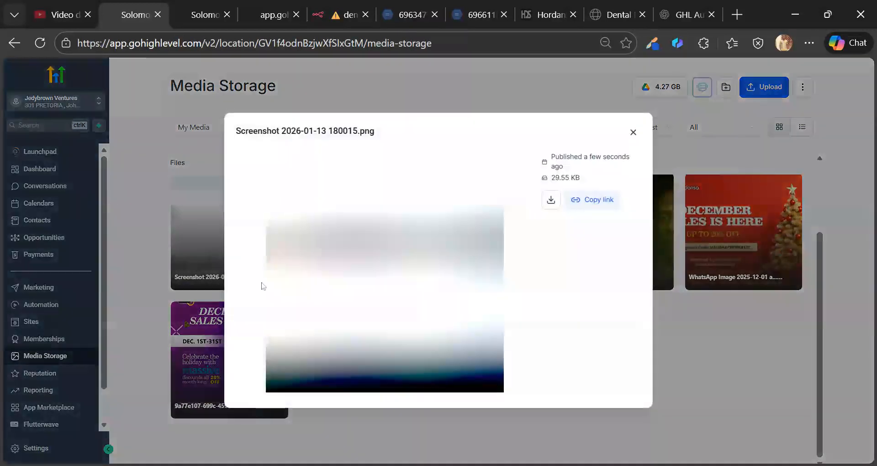
click(590, 297)
- Load the copied storage.googleapis.com screenshot link in a new Edge tab
click(736, 15)
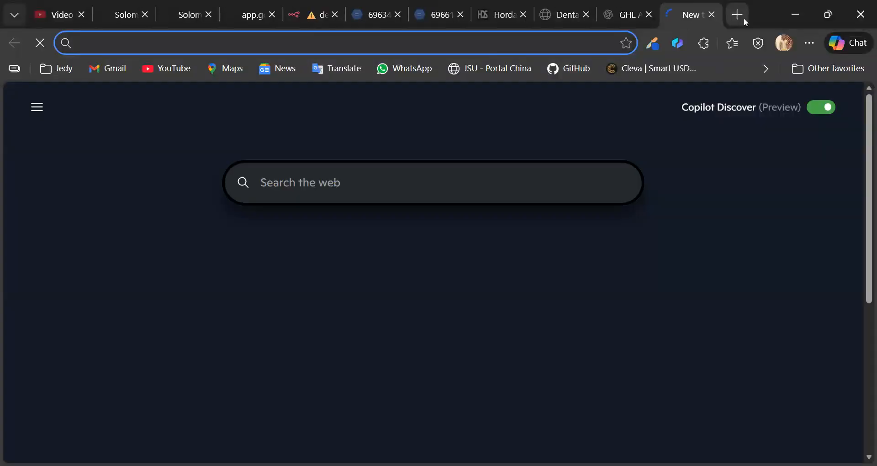
key(ctrl+v)
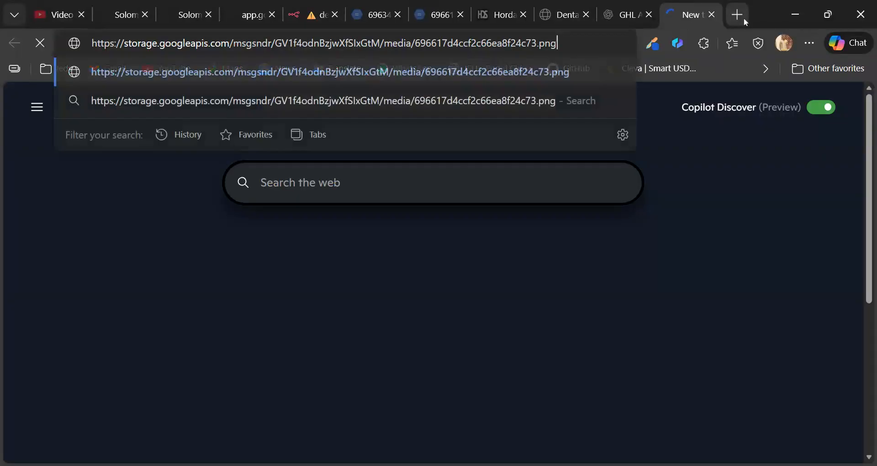
key(Return)
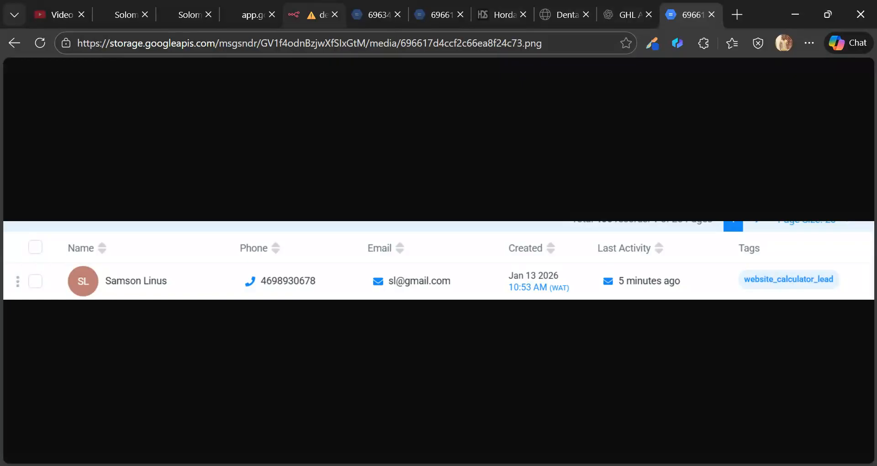
click(697, 465)
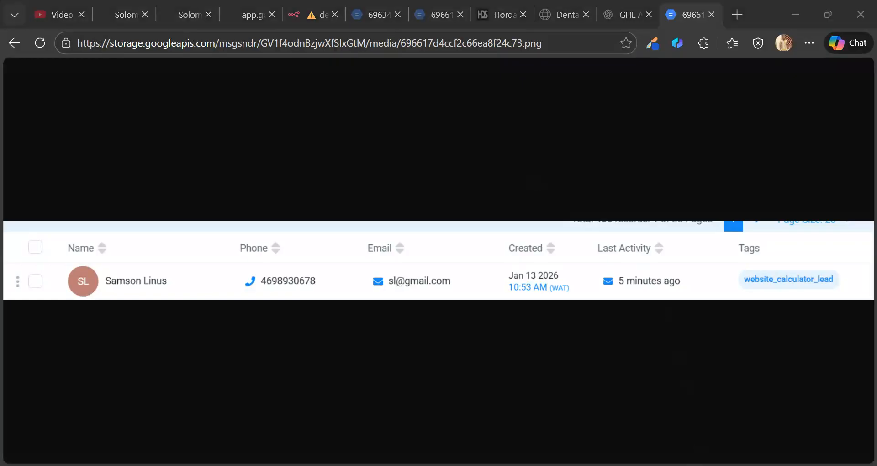